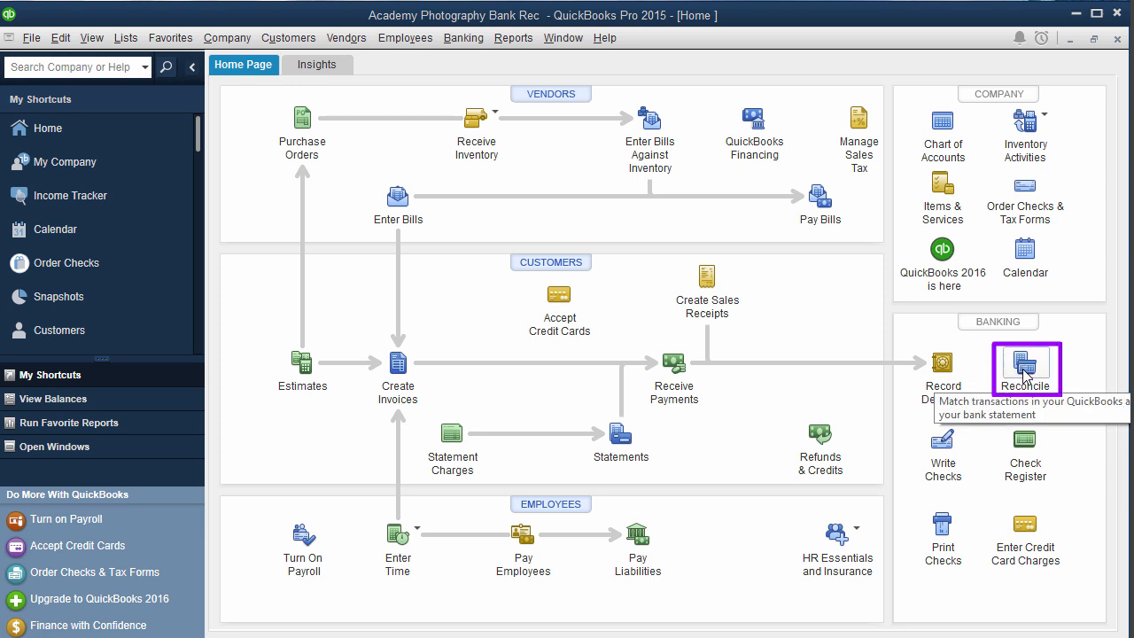
- Start a bank reconciliation and choose the Checking account as the one to reconcile
click(1023, 372)
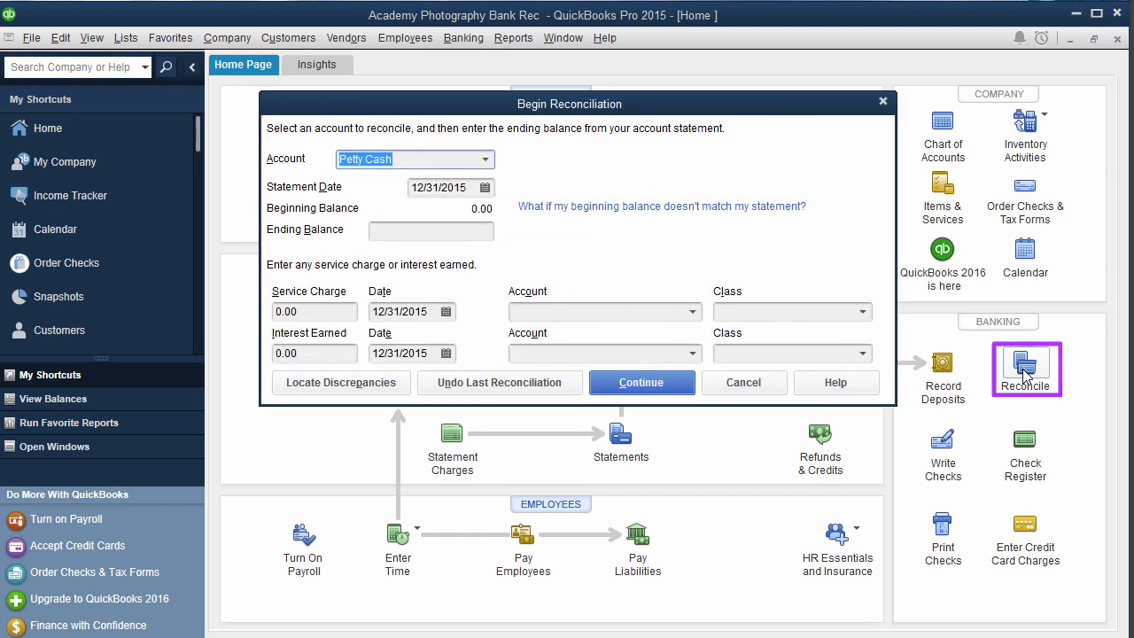
click(485, 161)
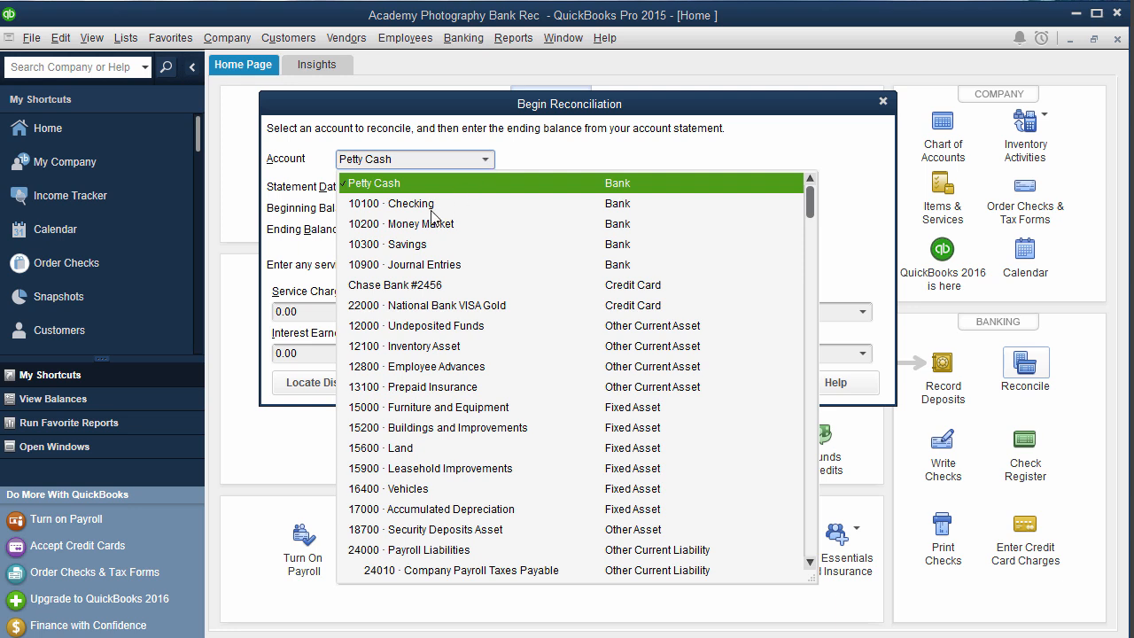
click(420, 206)
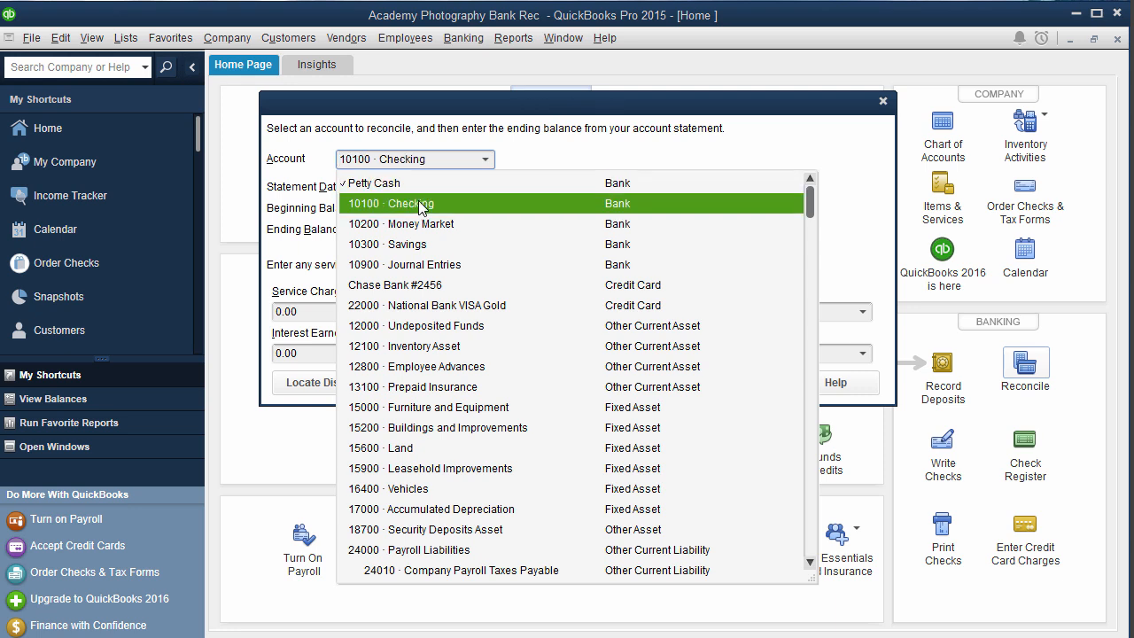
click(420, 206)
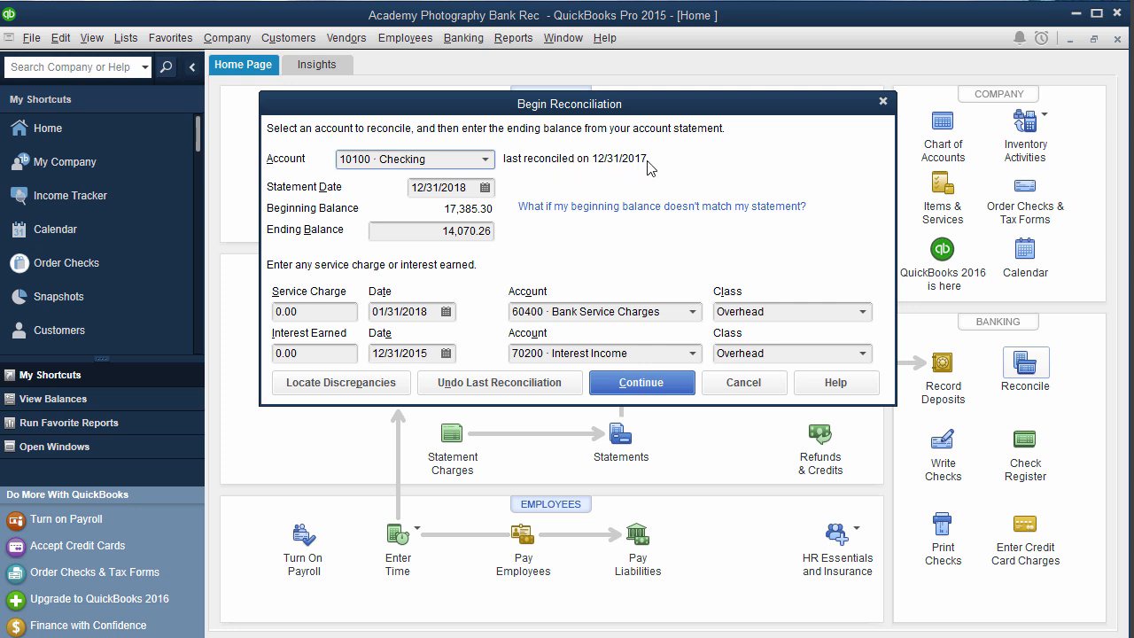
- Set the statement date to 01/31/2018 and the ending balance to 14,070.26
click(484, 187)
click(425, 187)
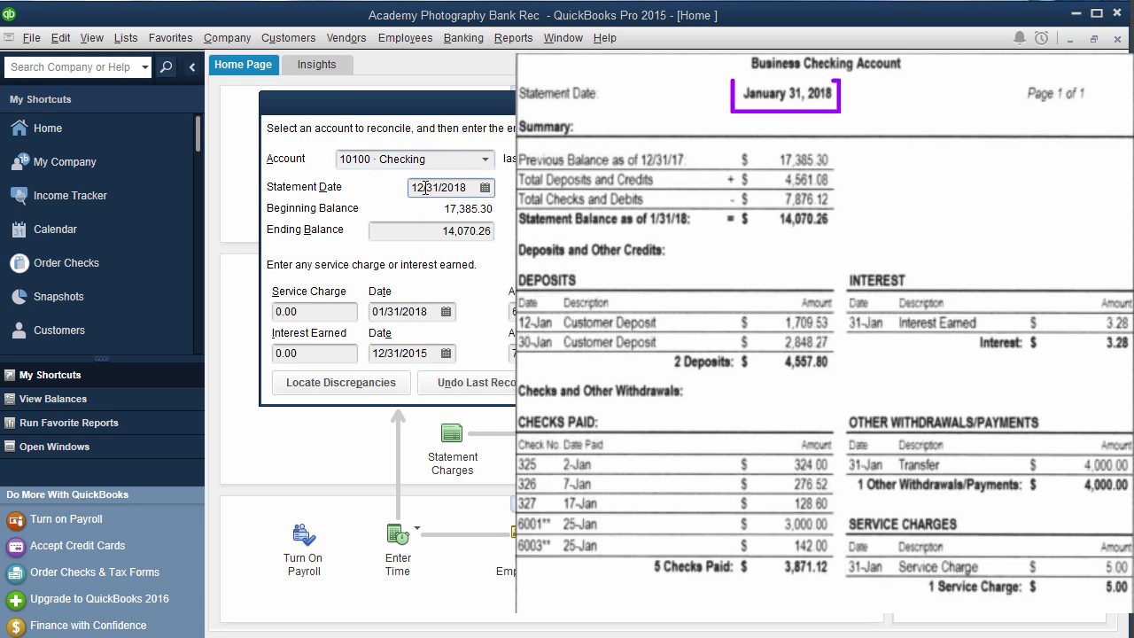
key(BackSpace)
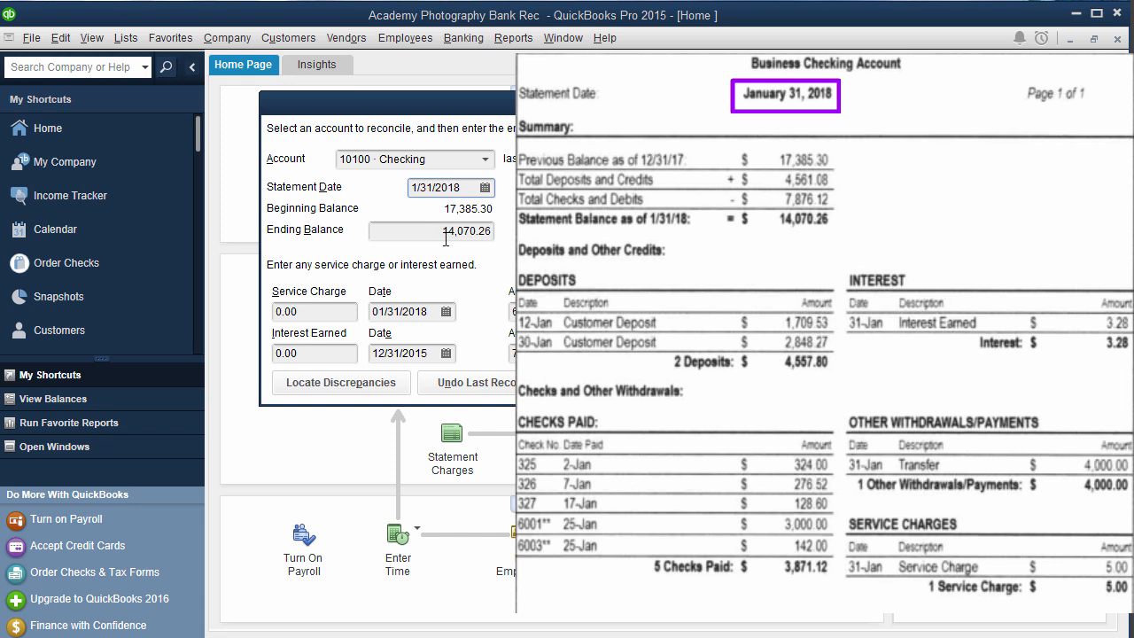
click(443, 230)
key(BackSpace)
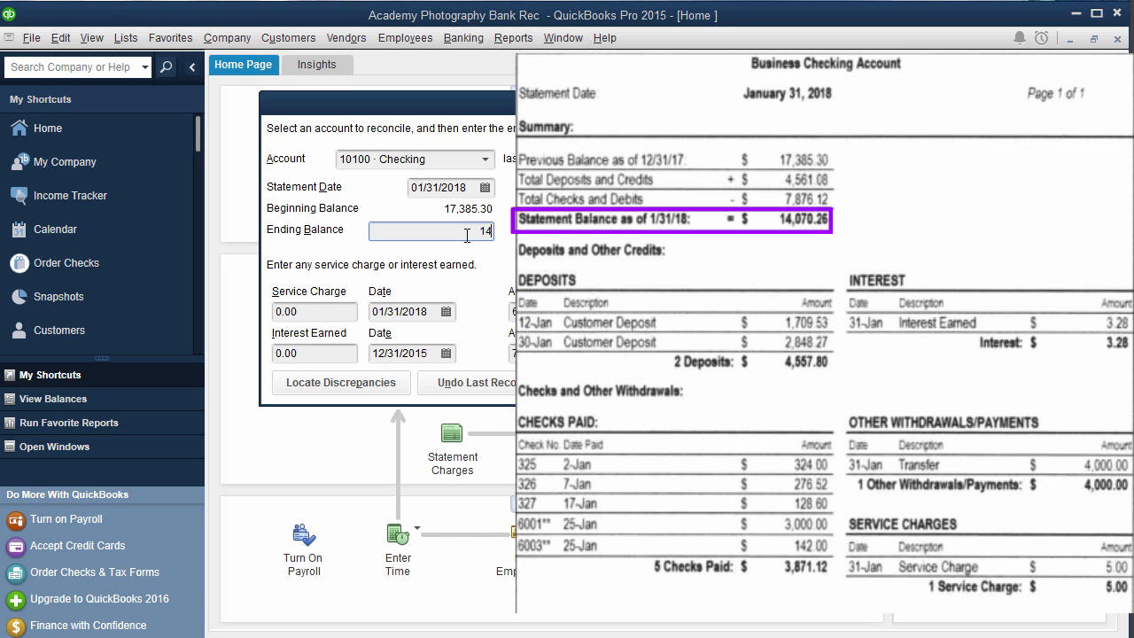
text(070.26)
key(Tab)
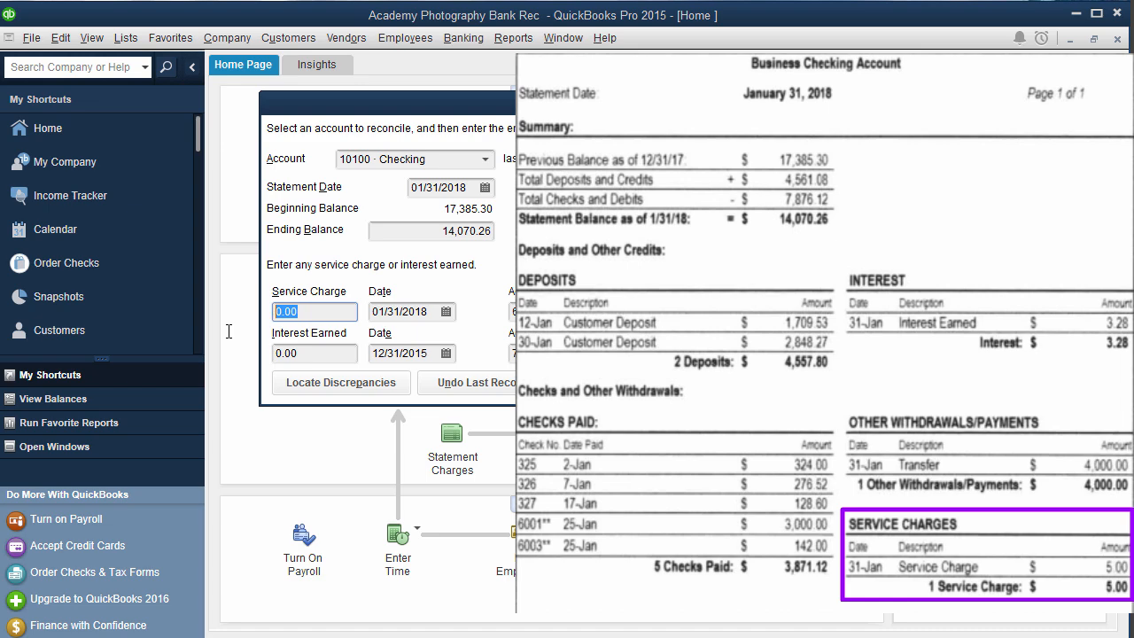
- Enter a 5.00 service charge and 3.28 interest earned, both dated 01/31/2018, assigning the interest to the Interest Income account
text(5.0)
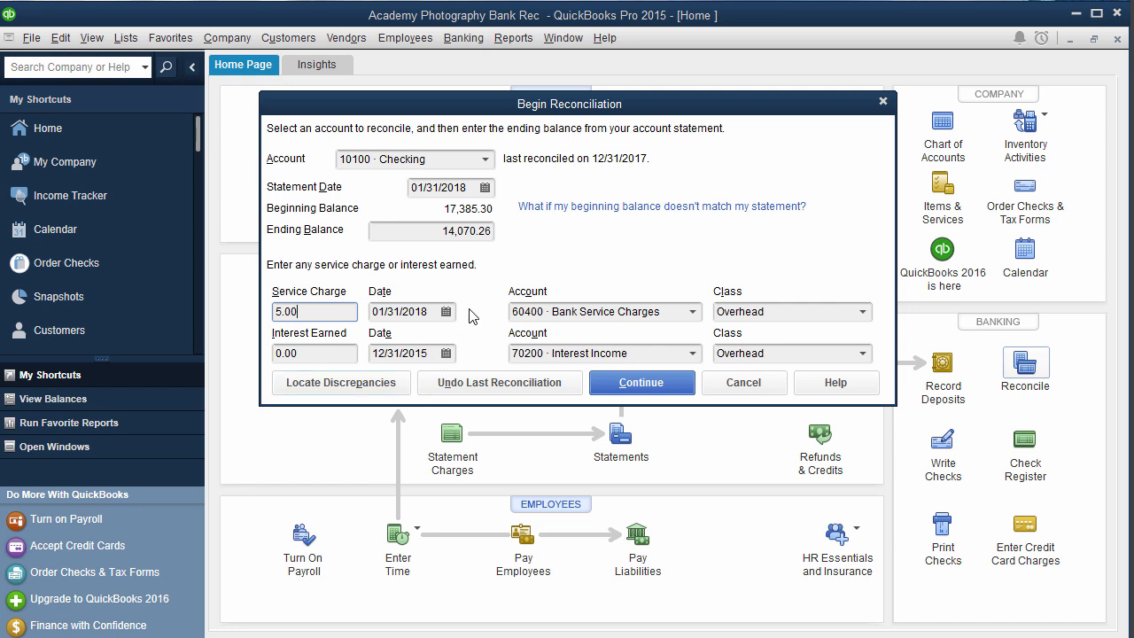
click(420, 317)
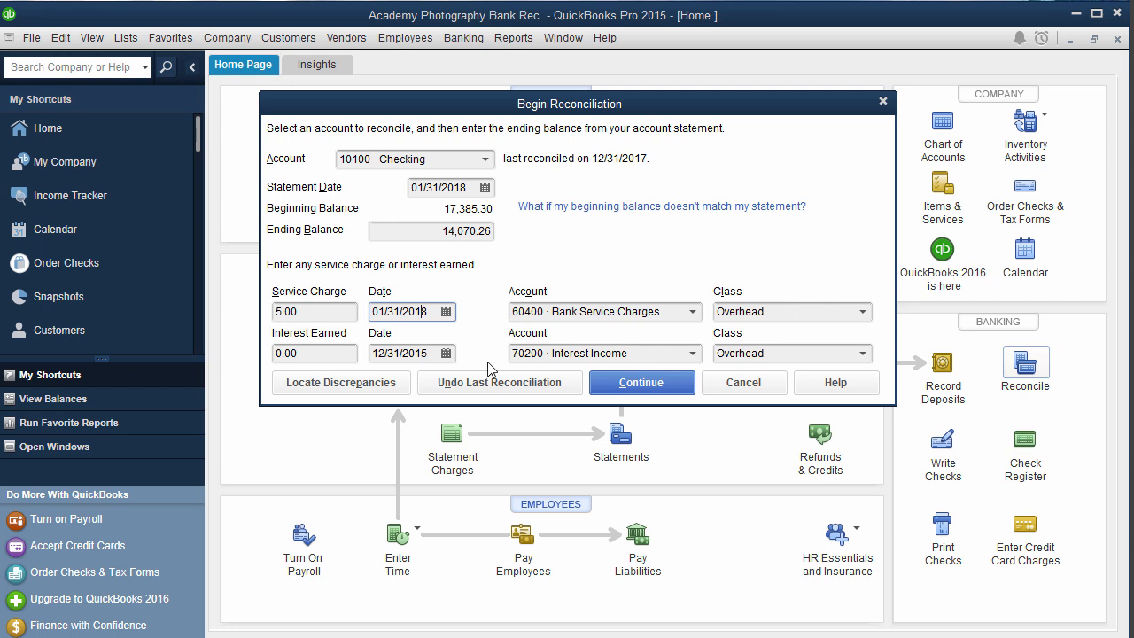
click(340, 353)
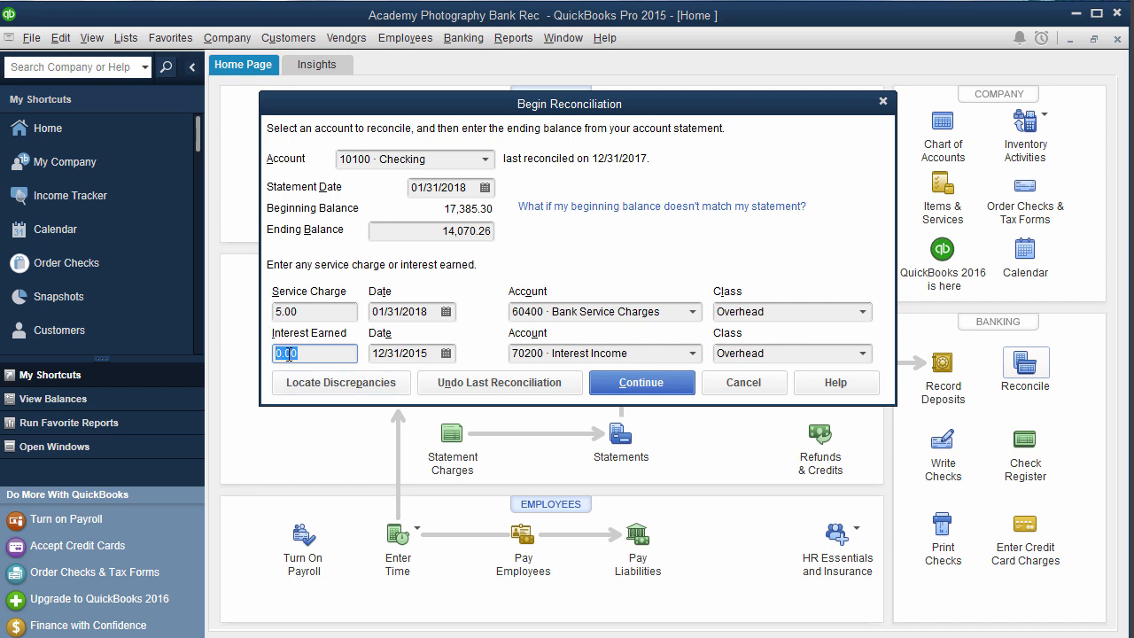
text(3.)
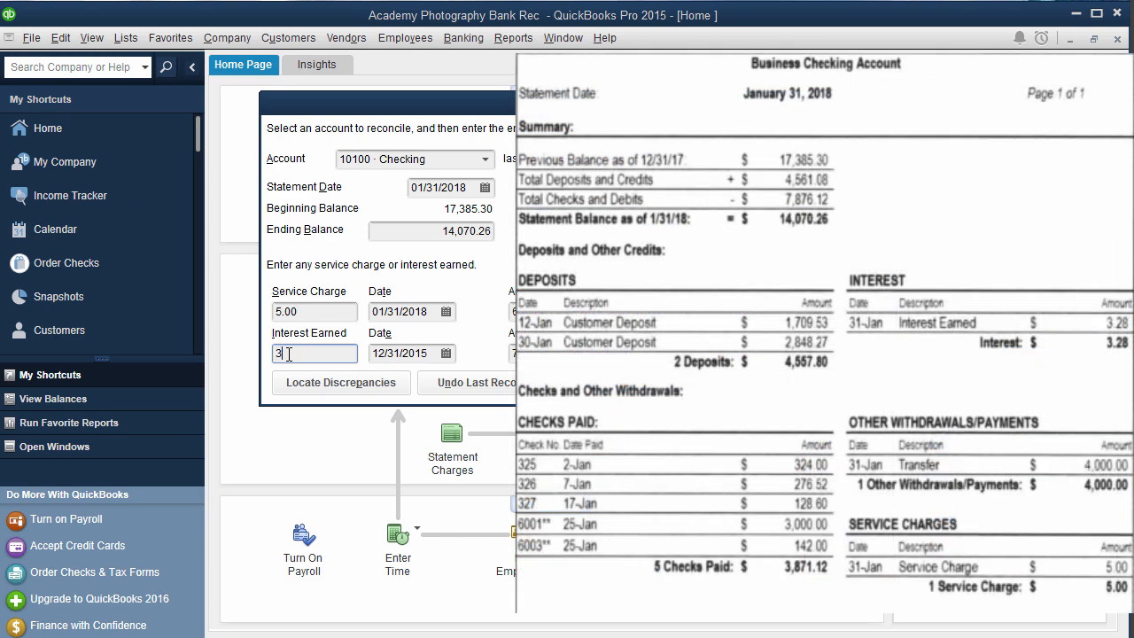
text(28)
key(Tab)
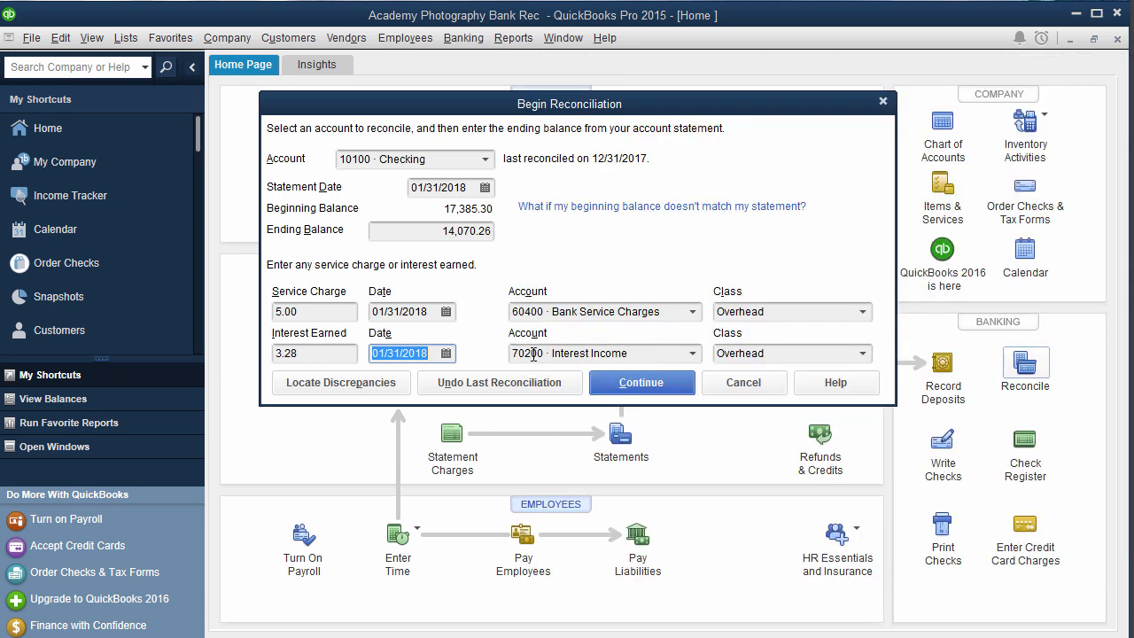
click(687, 353)
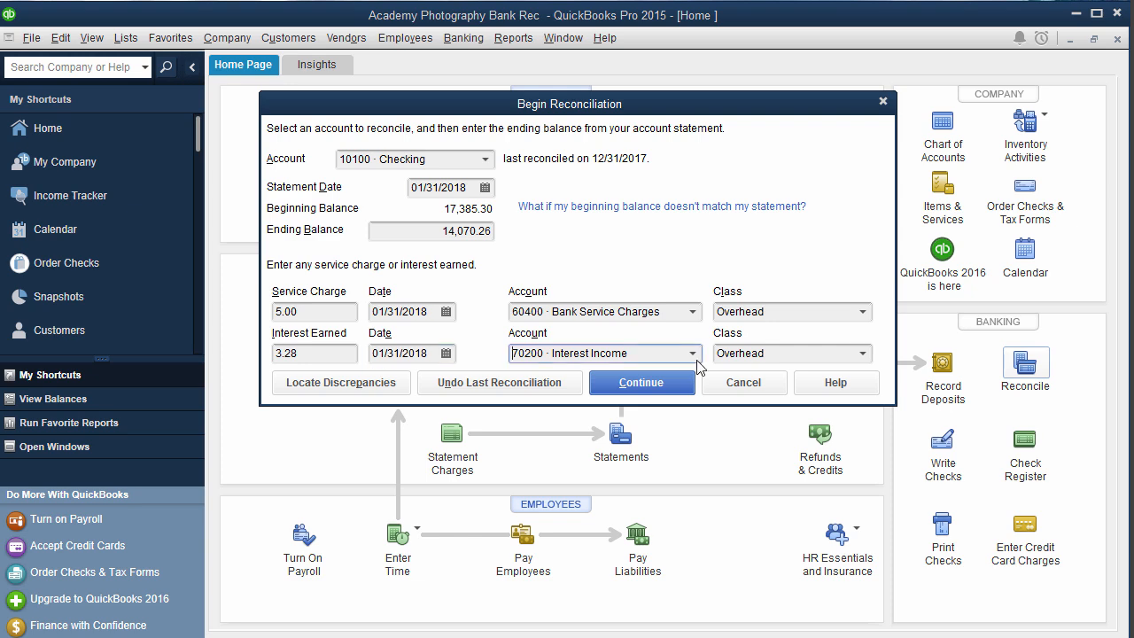
click(693, 356)
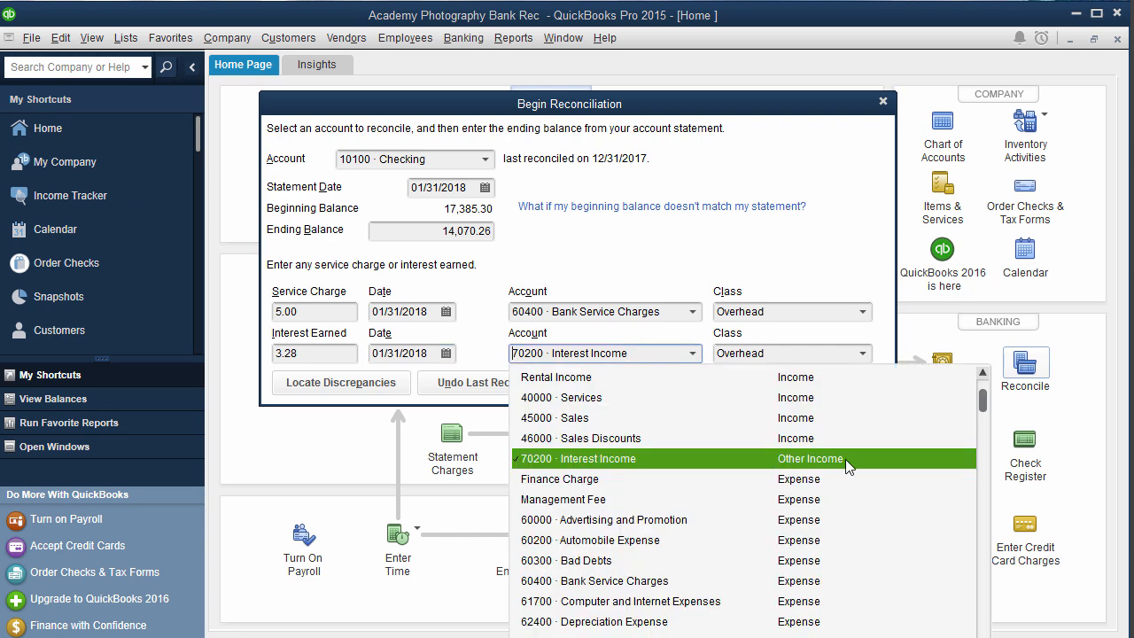
click(808, 457)
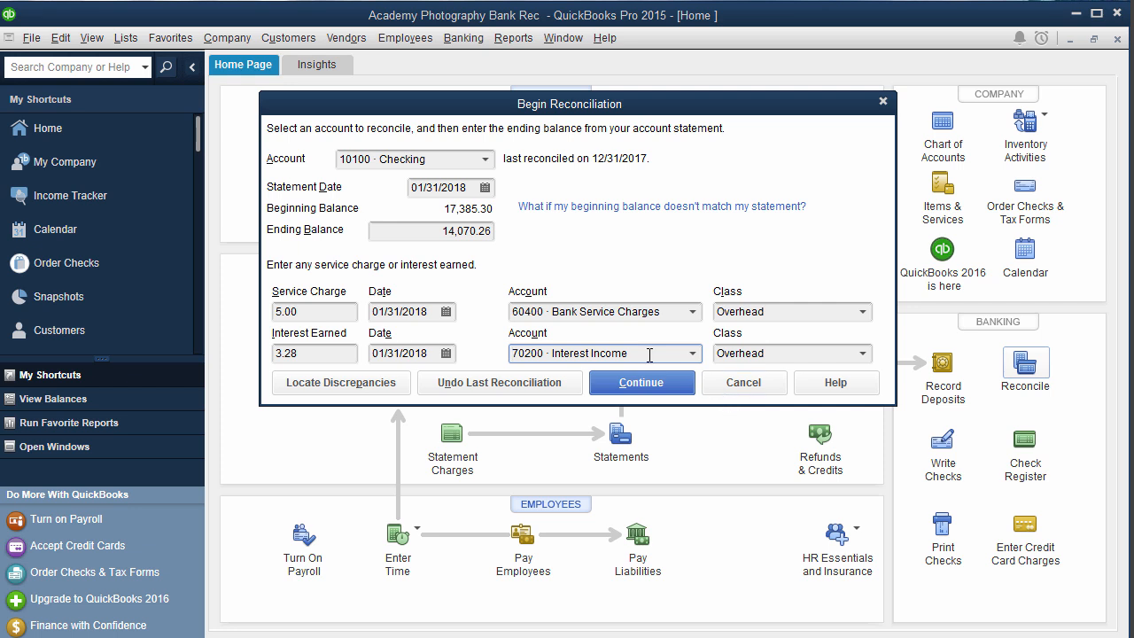
- View the Locate Discrepancies options for the Checking account, then cancel out of them
click(375, 390)
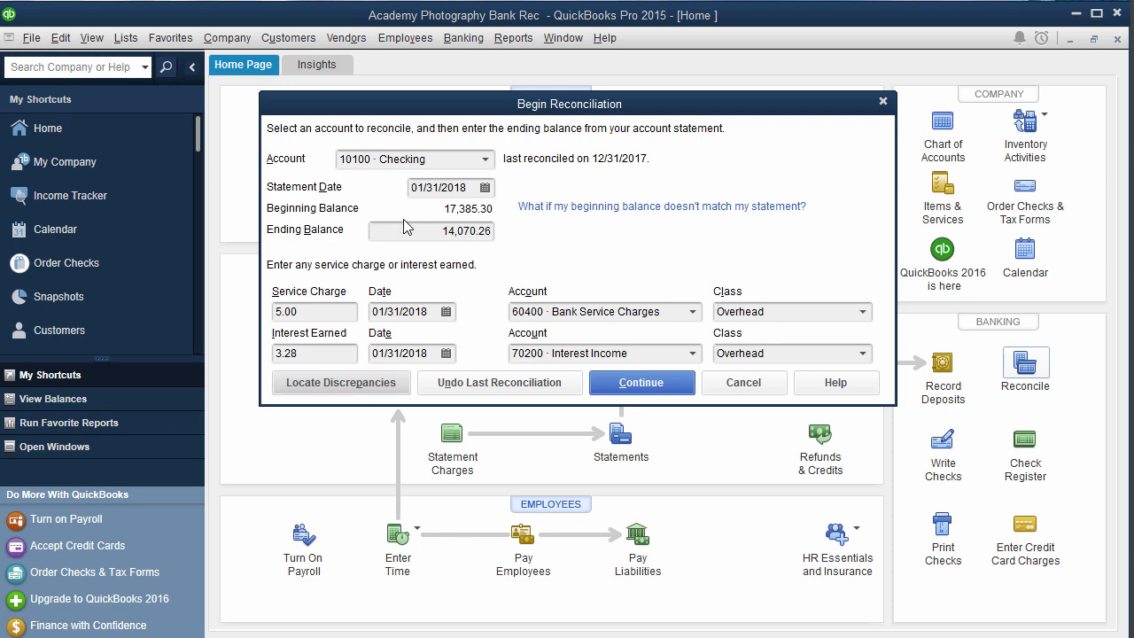
click(342, 388)
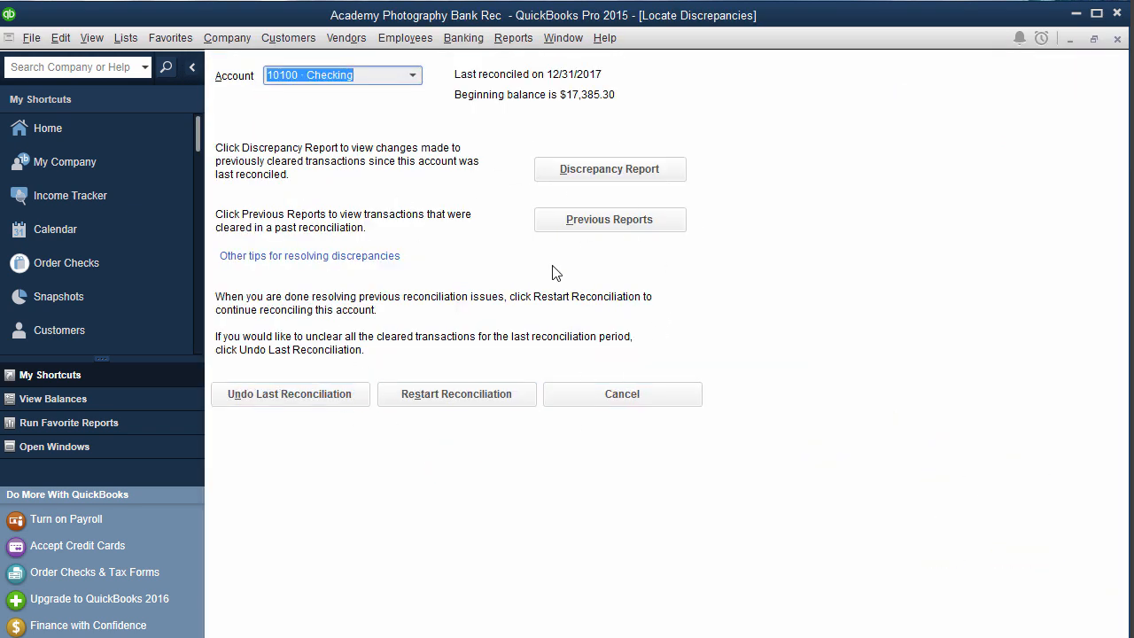
click(594, 395)
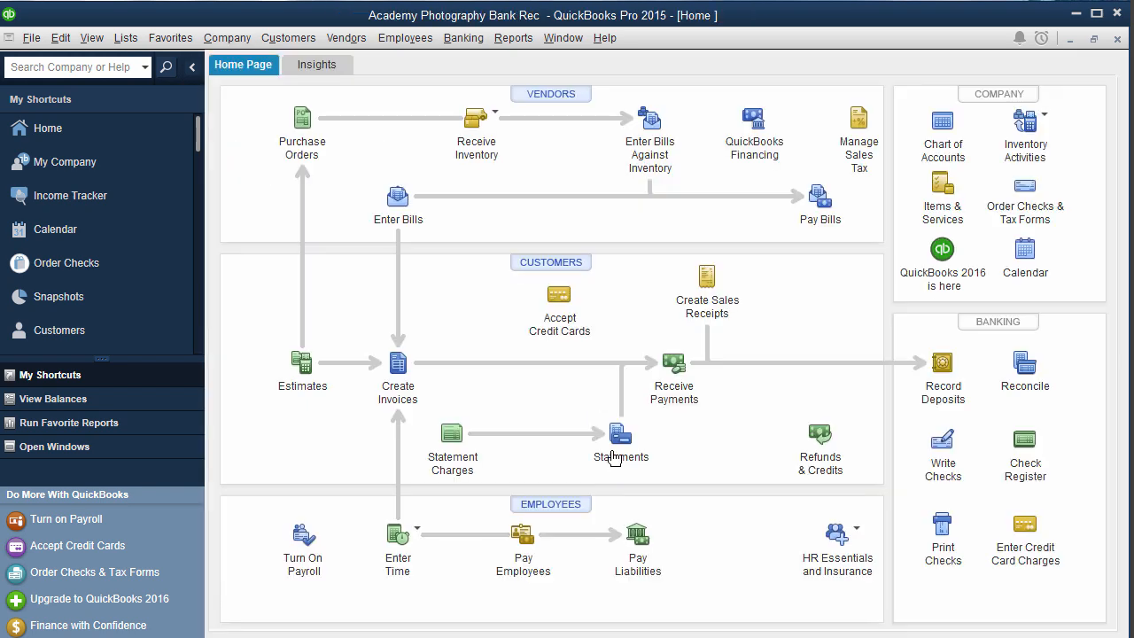
- Reopen the reconciliation for the Checking account and continue to its transaction list
click(1024, 367)
click(483, 159)
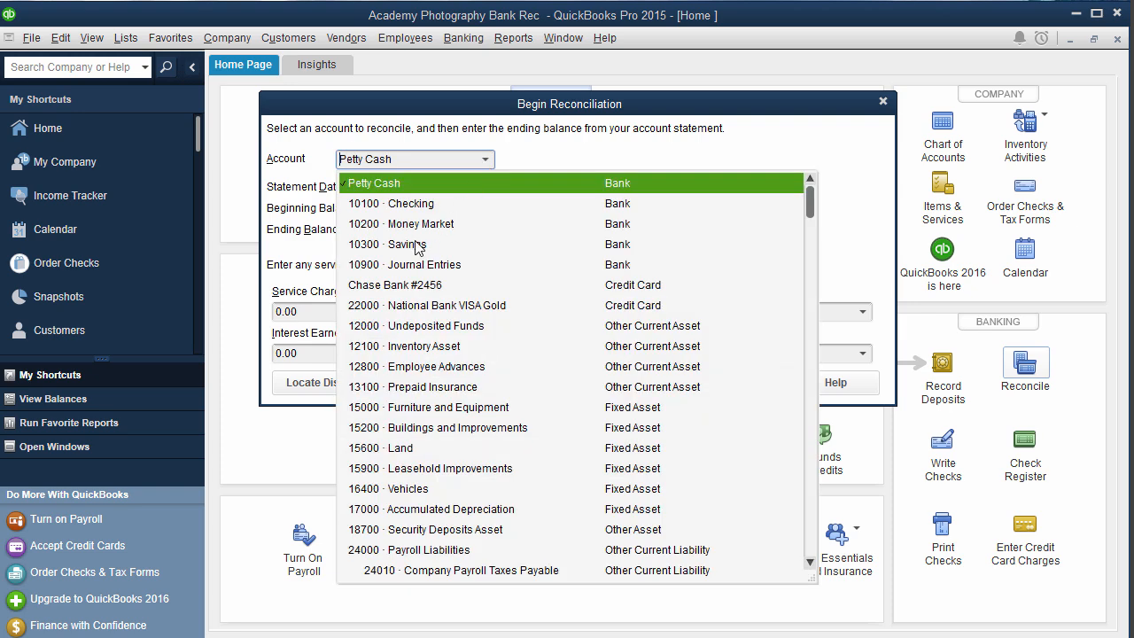
click(423, 210)
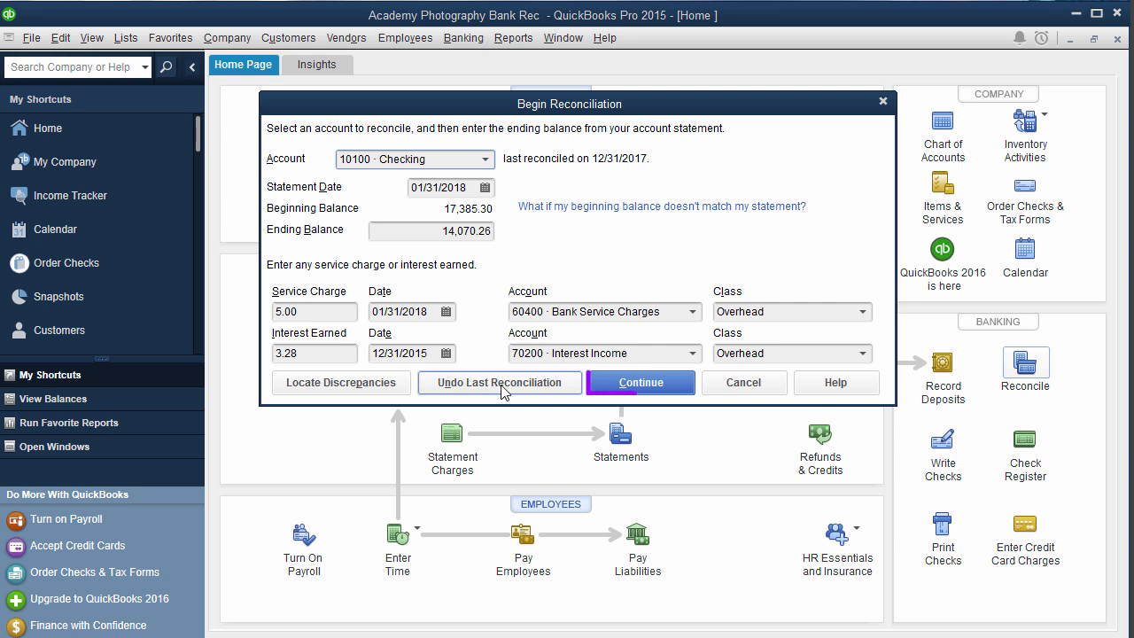
click(631, 382)
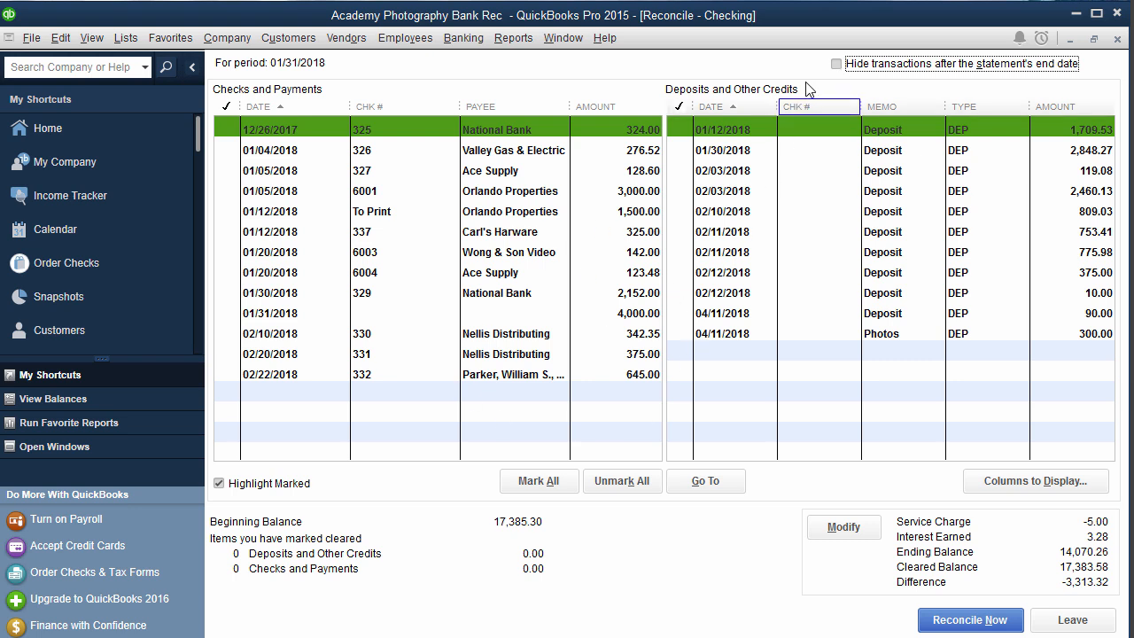
- Hide transactions after the statement's end date and mark the 1,709.53 and 2,848.27 deposits as cleared
click(835, 64)
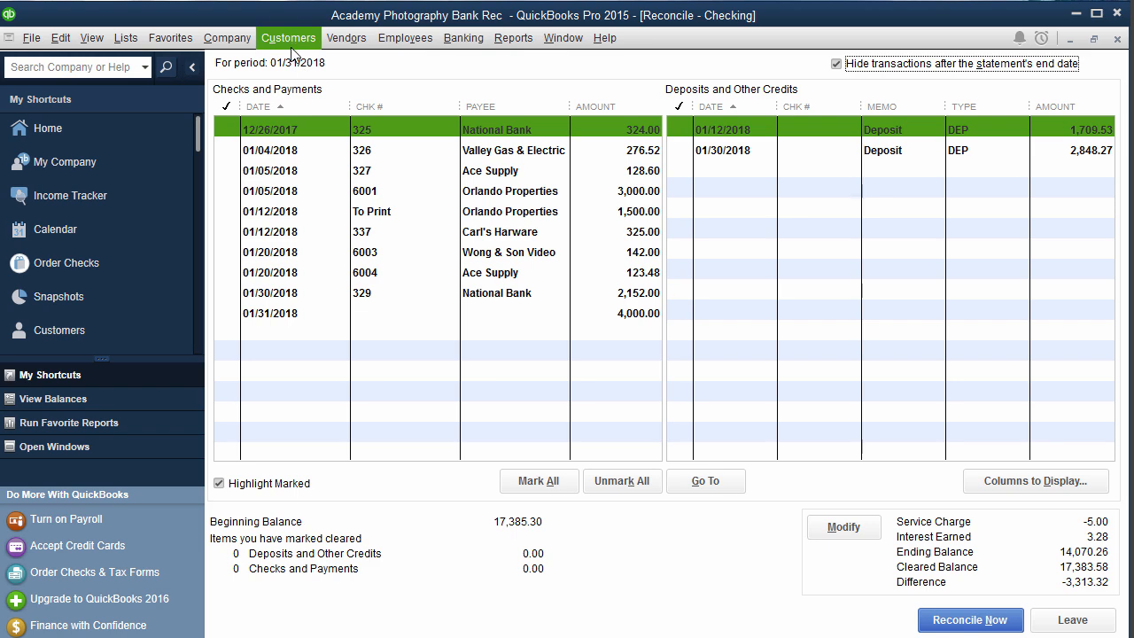
click(888, 67)
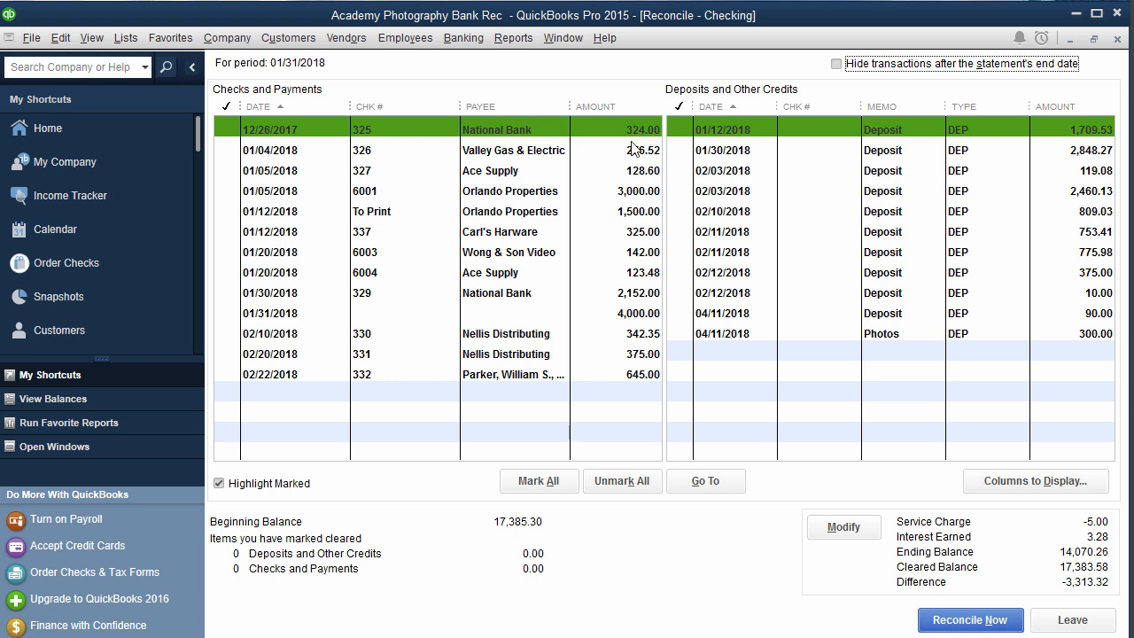
click(836, 64)
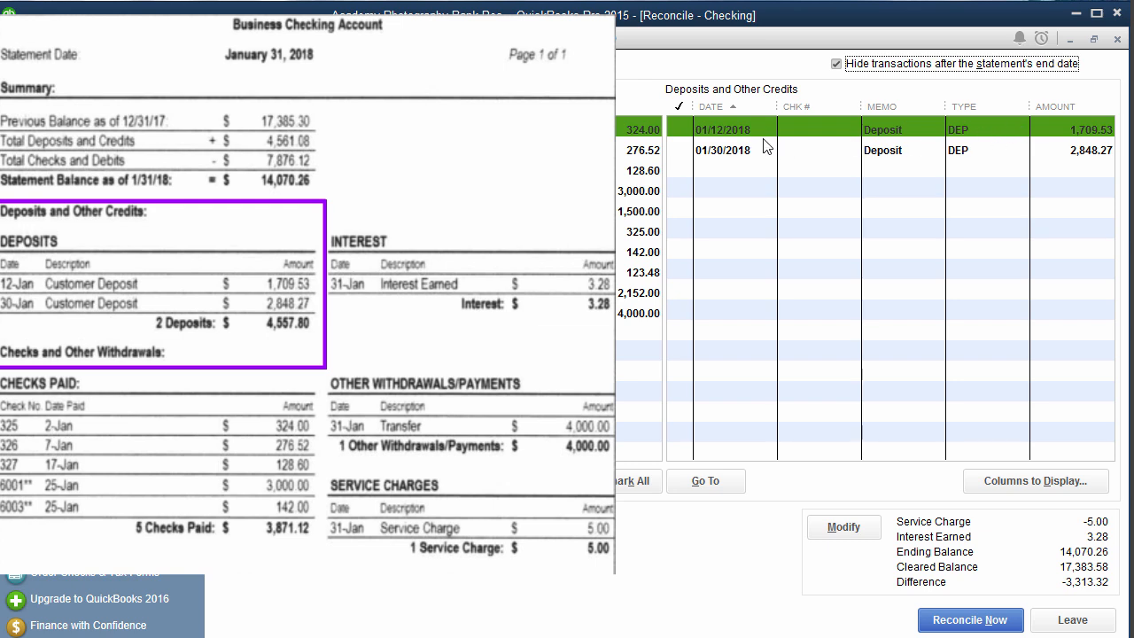
click(684, 131)
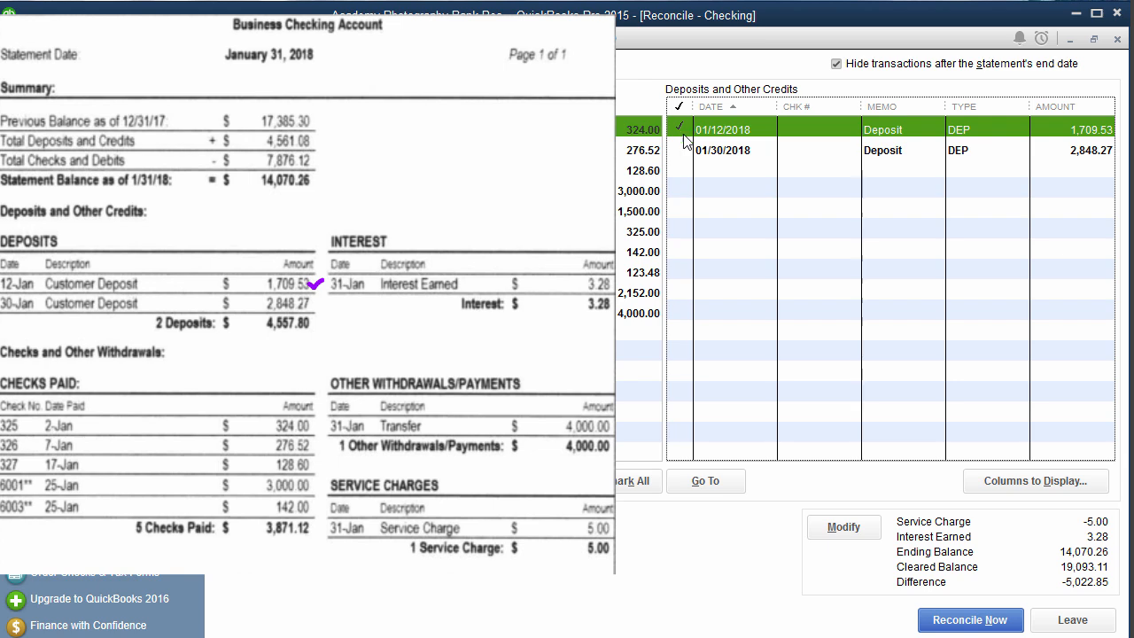
click(690, 153)
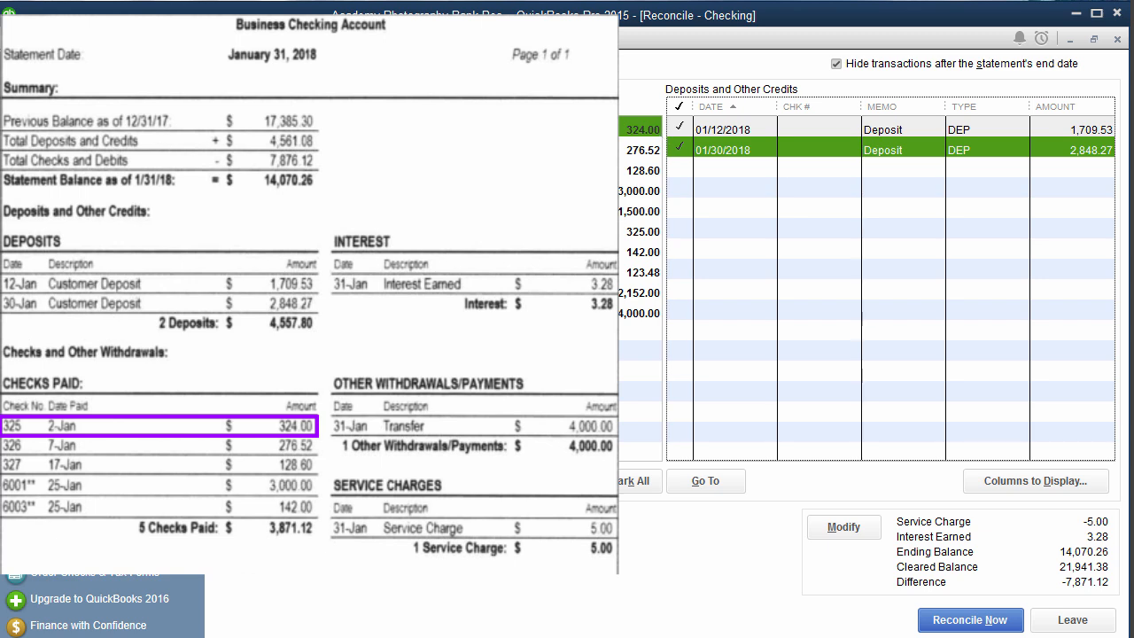
- Mark checks 325, 326, 327, 6001 and 6003 and the 4,000.00 payment of 01/31/2018 as cleared
click(264, 133)
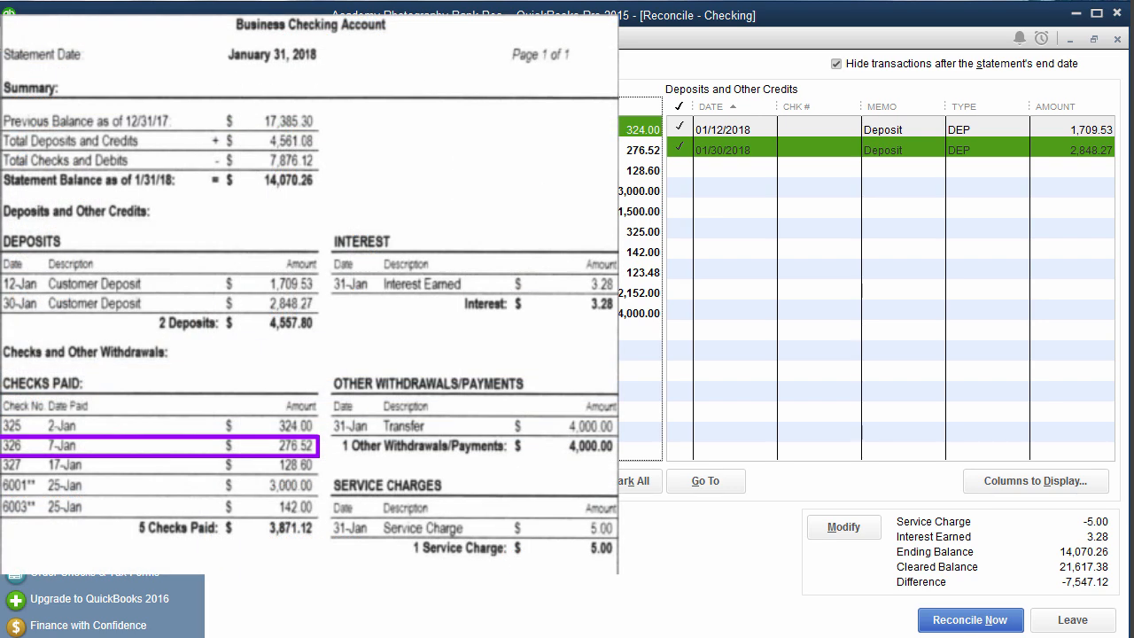
click(283, 149)
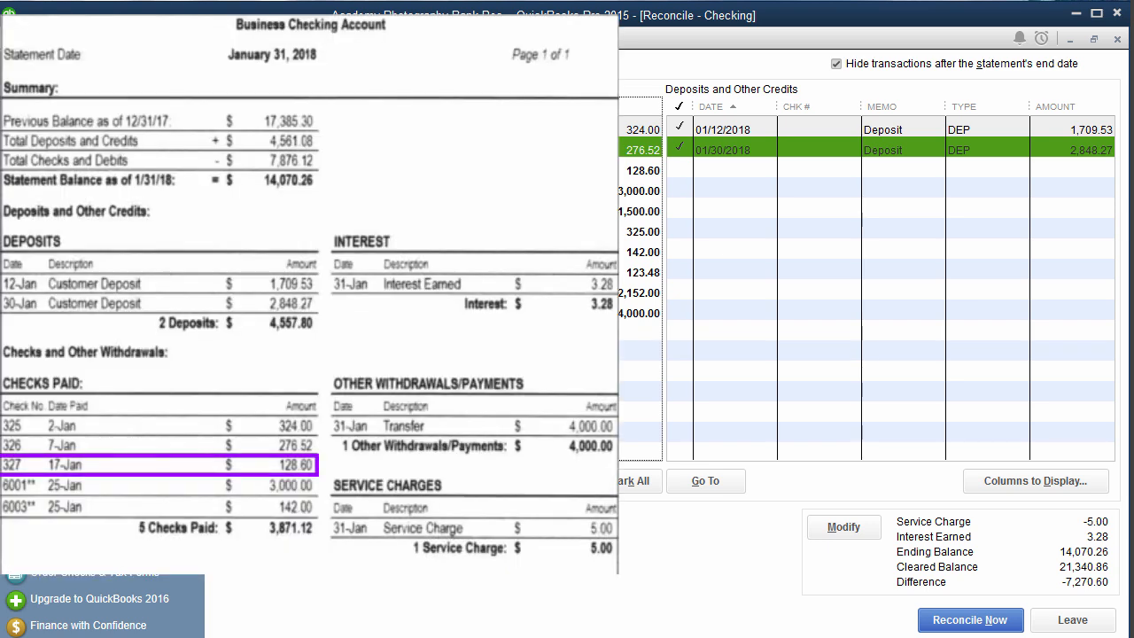
click(284, 170)
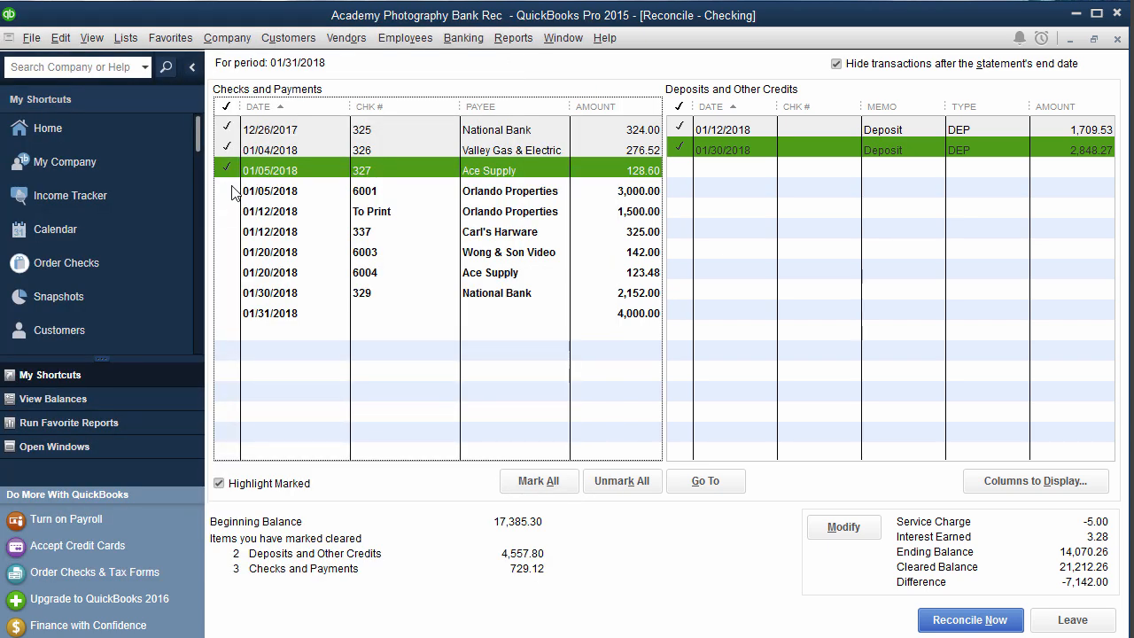
click(228, 190)
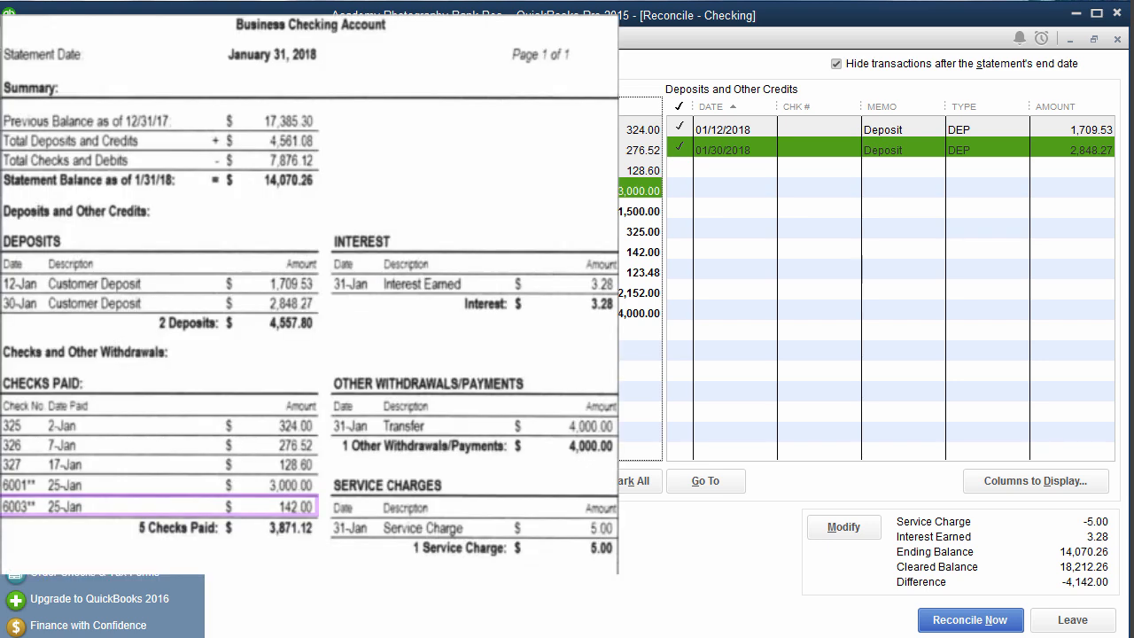
click(229, 252)
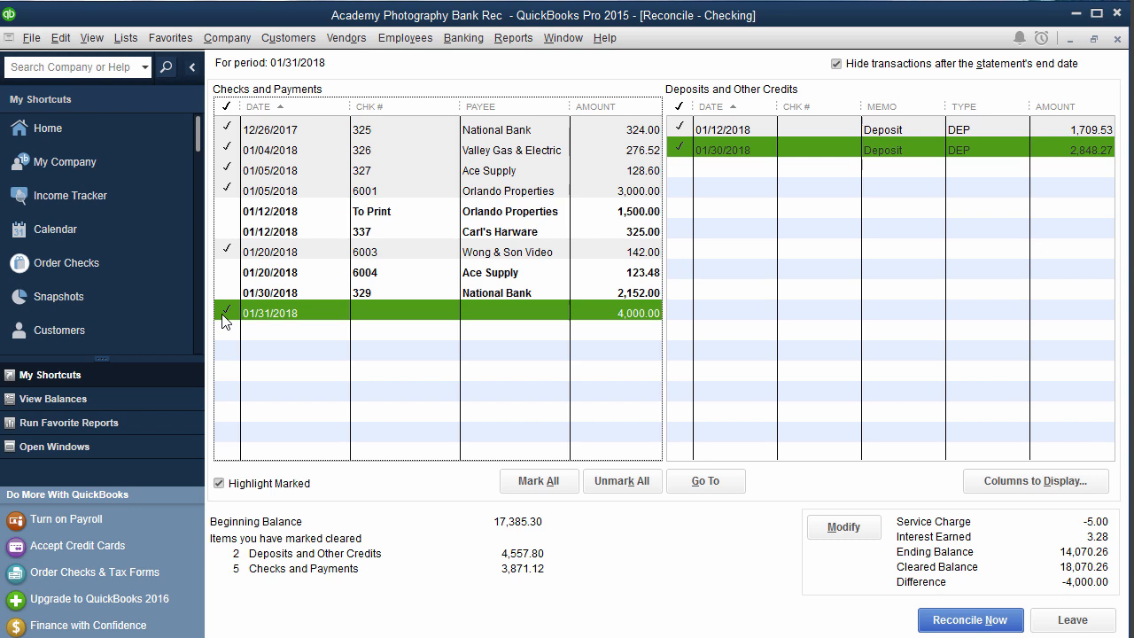
click(227, 315)
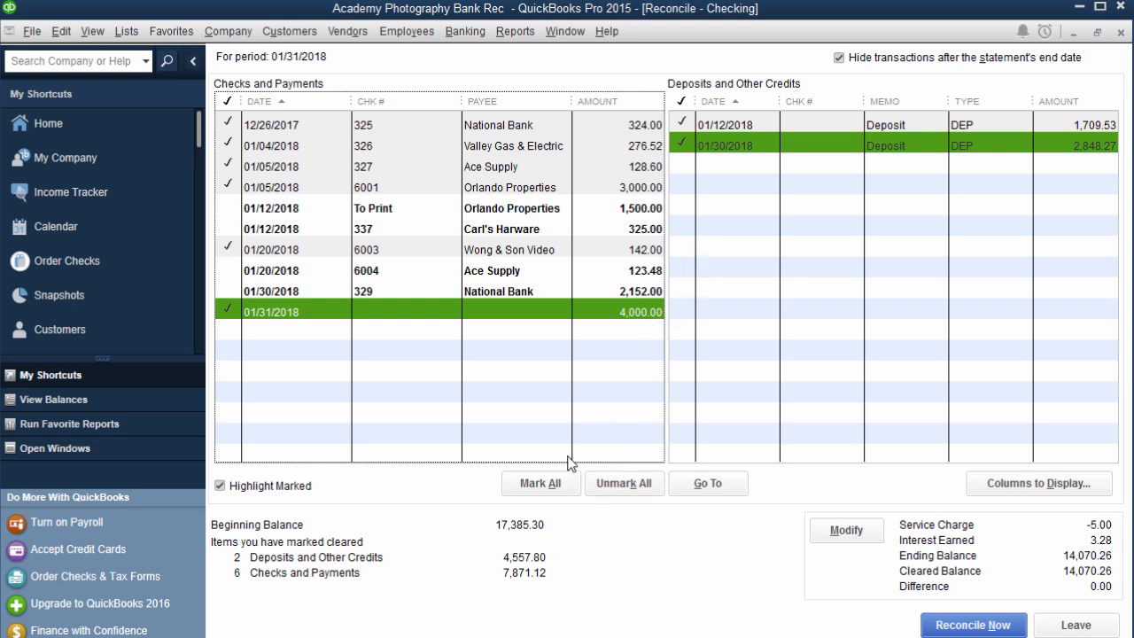
- Open the source record of the 4,000.00 payment to review it, then close it to return to the reconciliation
click(707, 484)
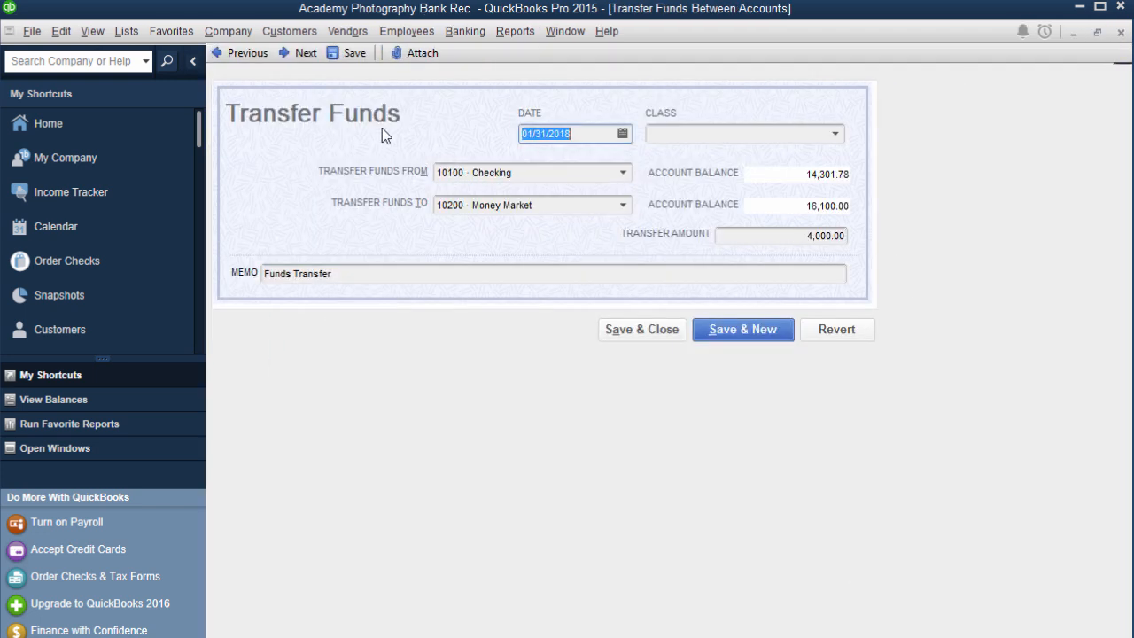
click(603, 334)
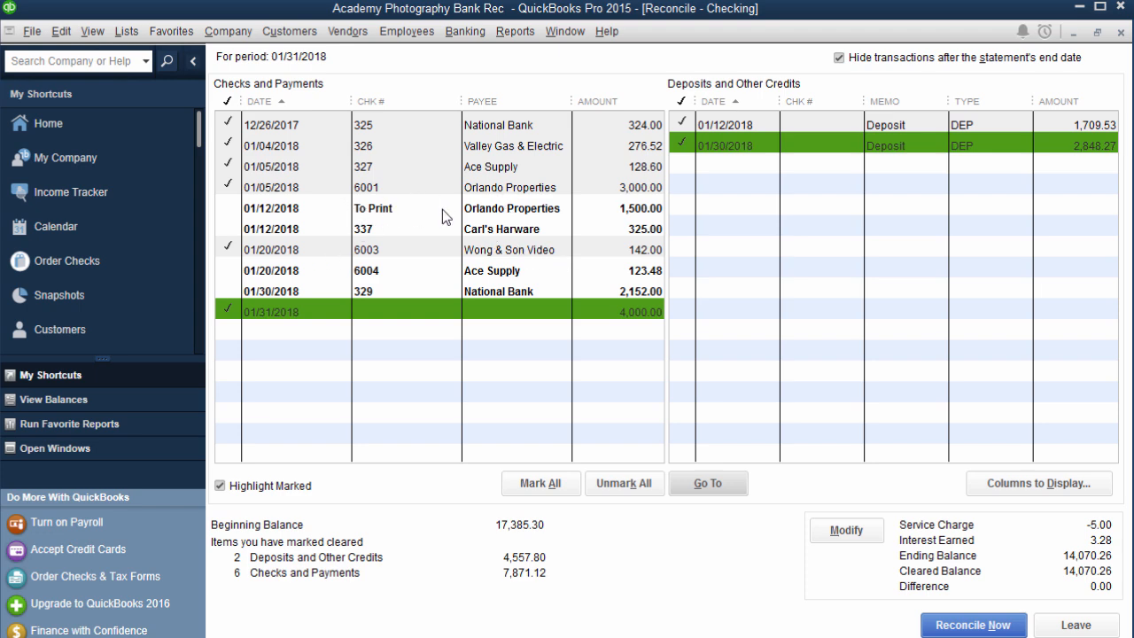
- Open the source record of the 1,500.00 To Print check to Orlando Properties for review, then close it
double_click(397, 210)
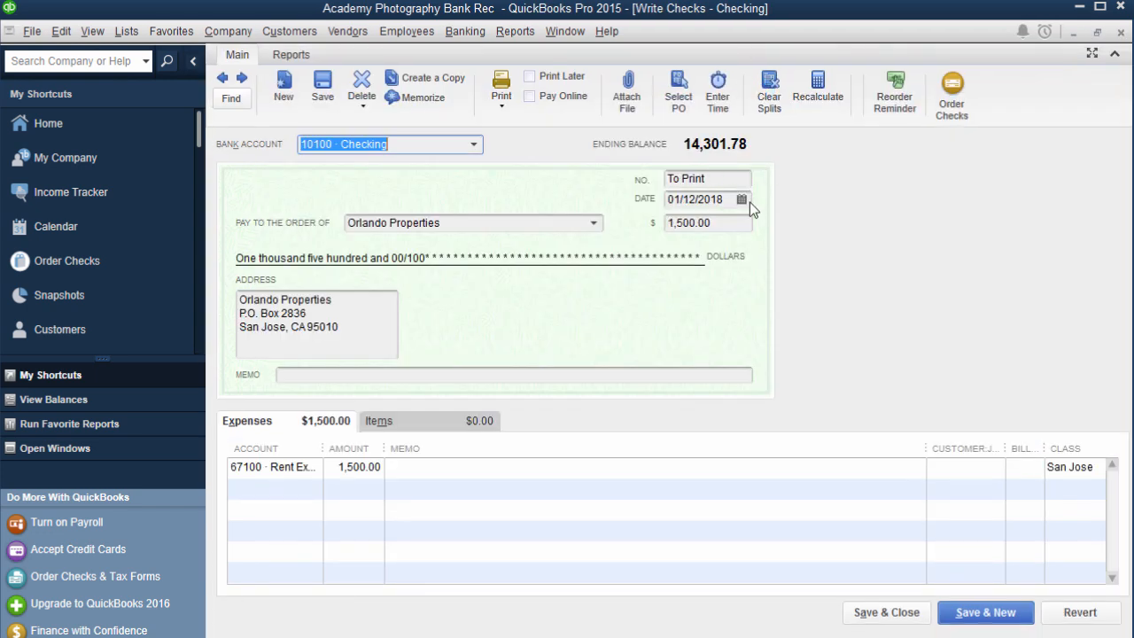
click(923, 616)
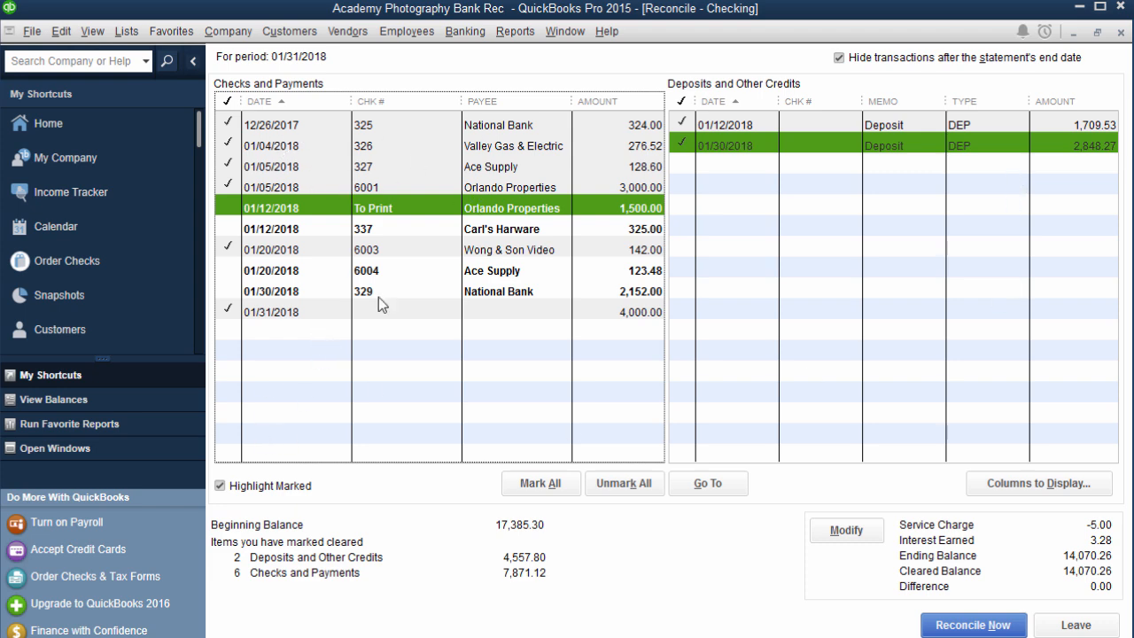
- Turn the highlighting of marked transactions off and back on to compare how the list looks
click(220, 487)
click(221, 486)
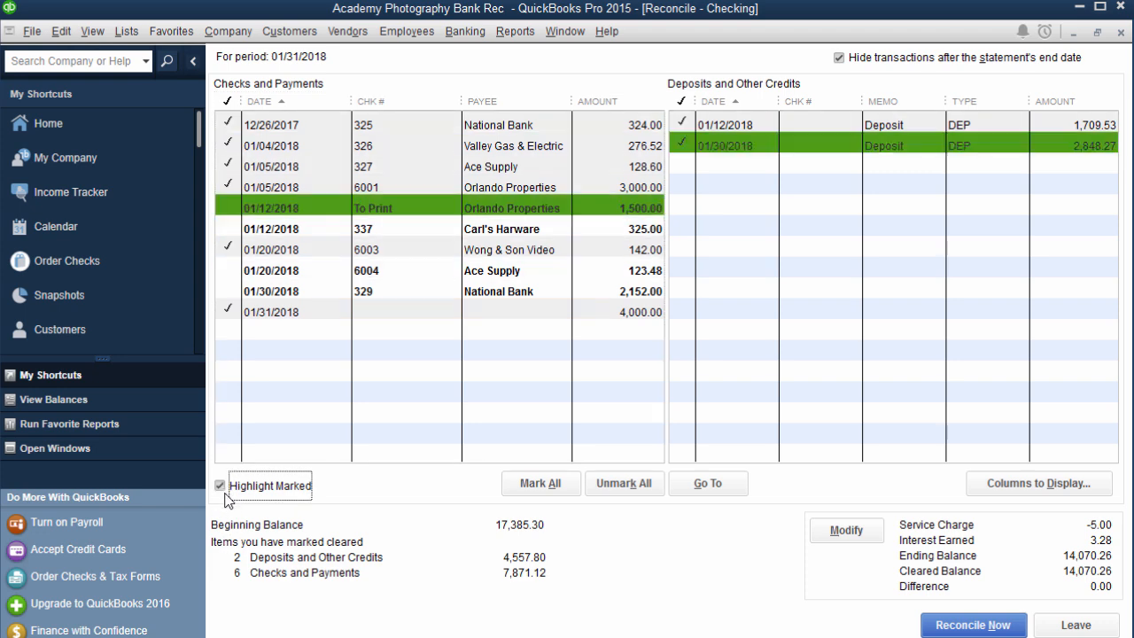
click(232, 488)
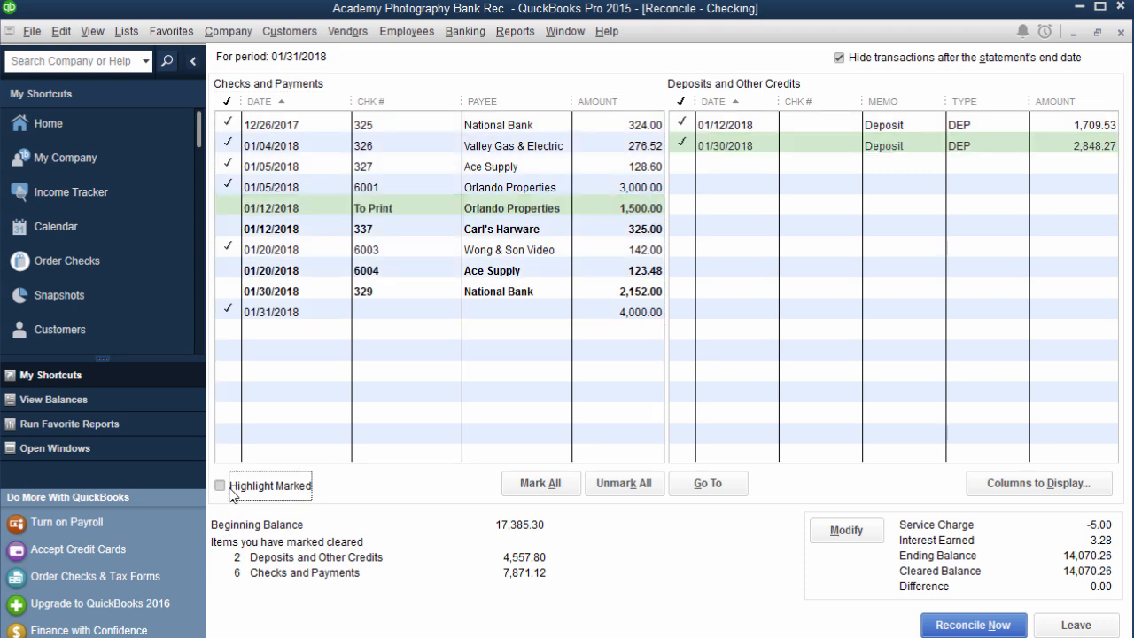
click(231, 489)
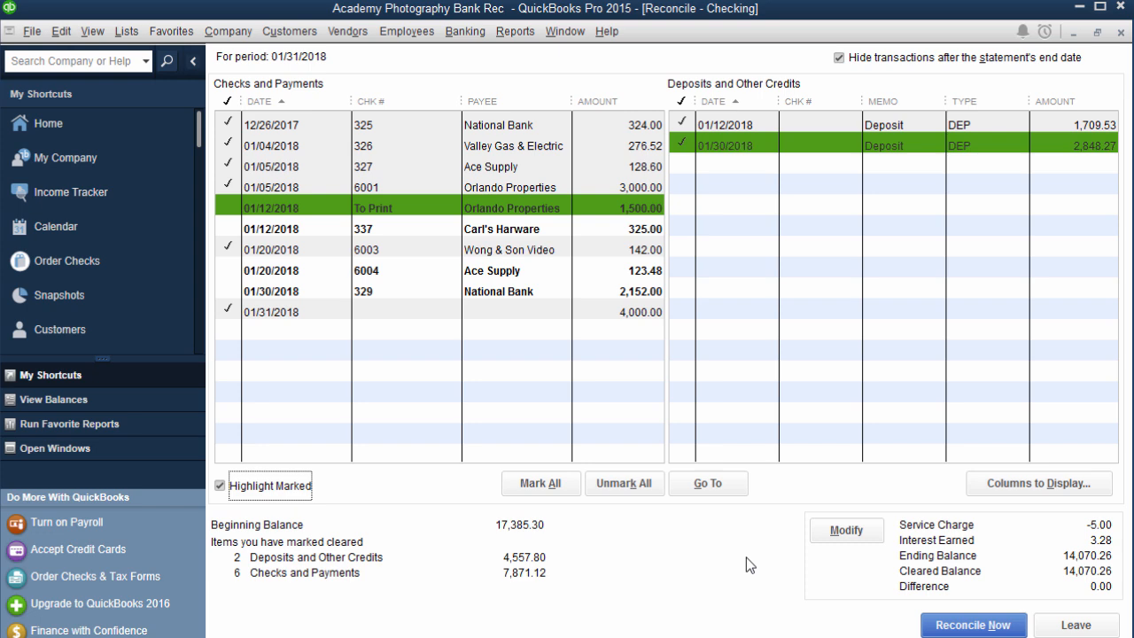
- Finalize the Checking reconciliation and display both the summary and detail reconciliation reports
click(941, 629)
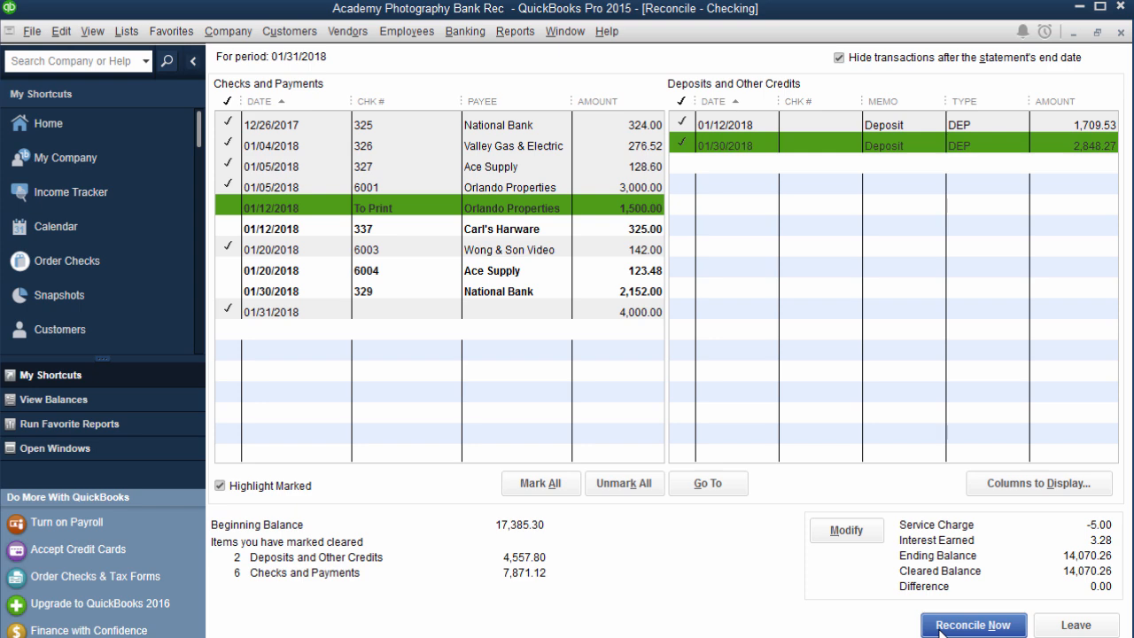
click(941, 629)
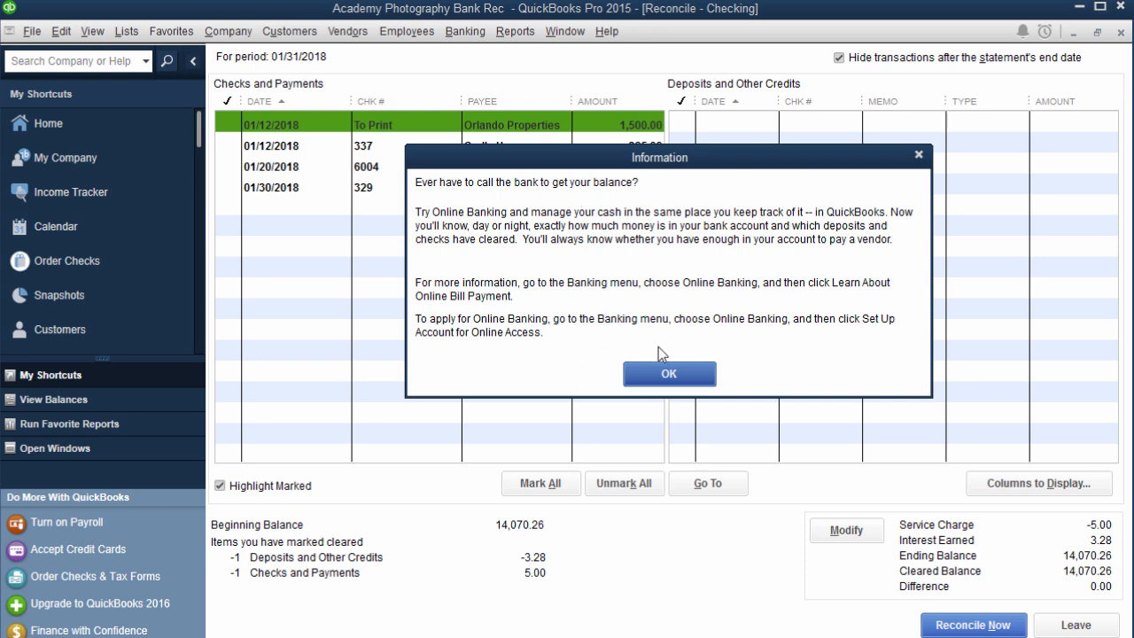
click(684, 372)
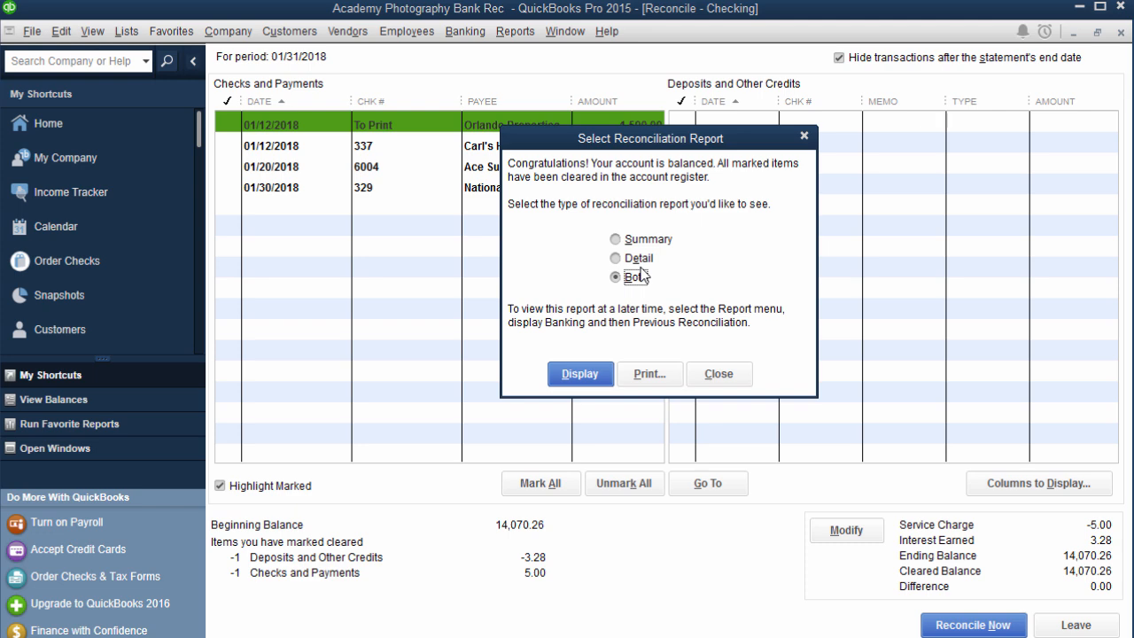
click(579, 377)
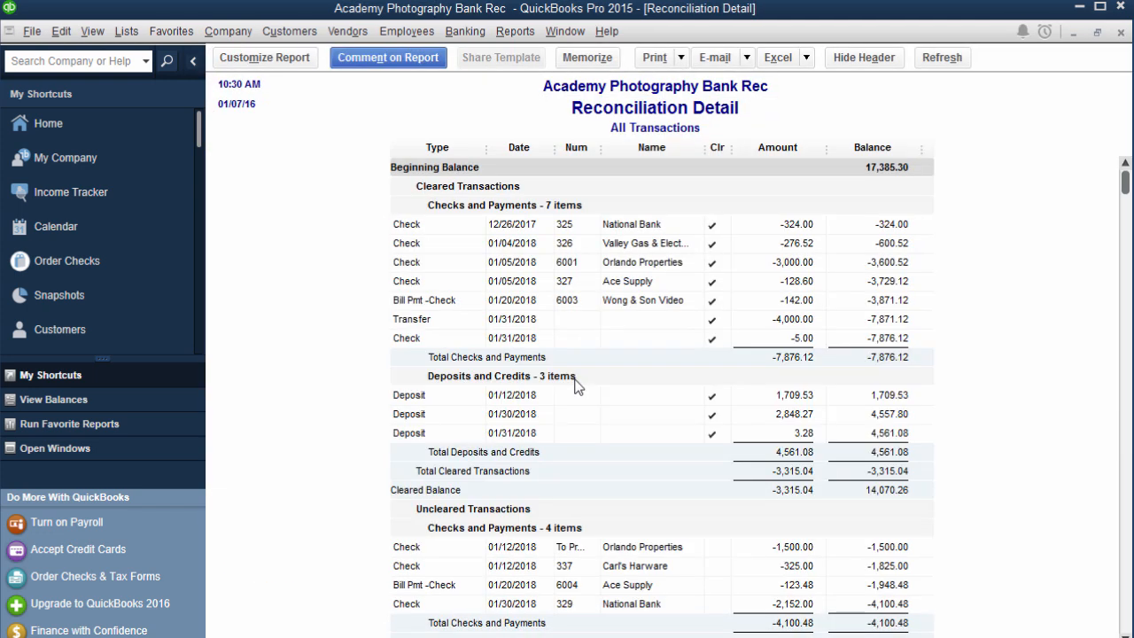
key(Return)
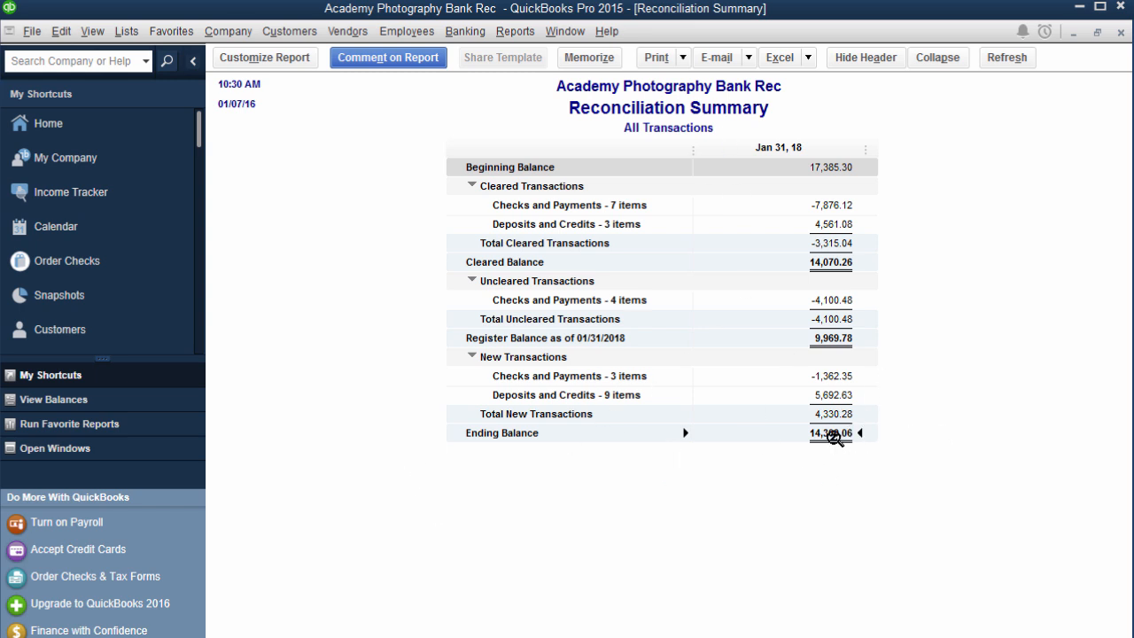
- Close the Reconciliation Summary, review the Reconciliation Detail report through to its ending balance, and close it
click(1120, 32)
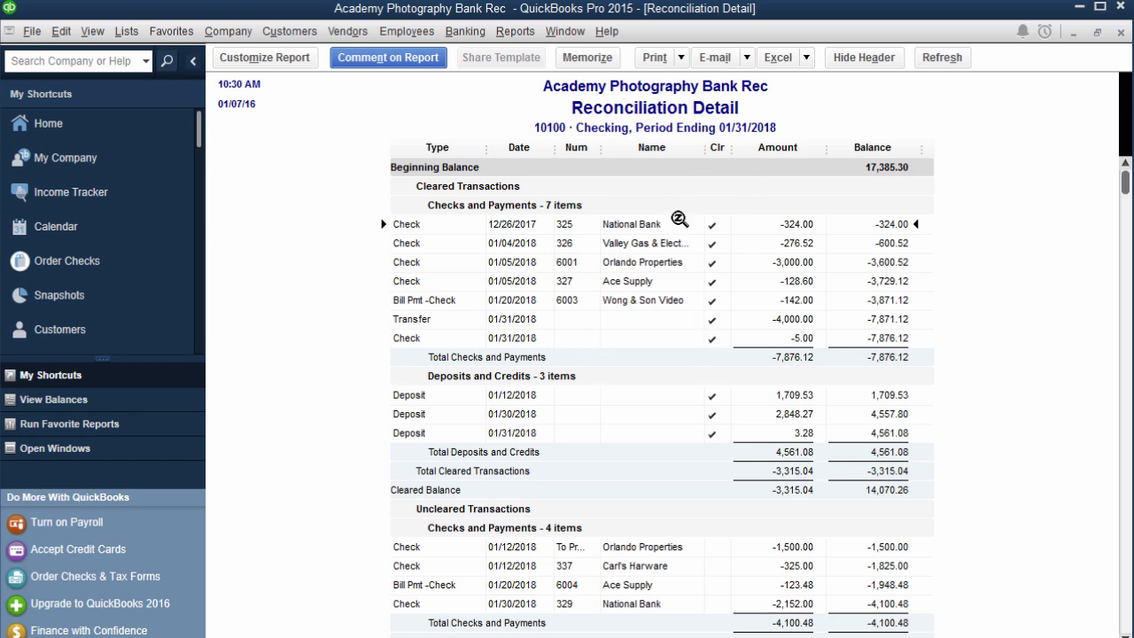
scroll(695, 325, down, 5)
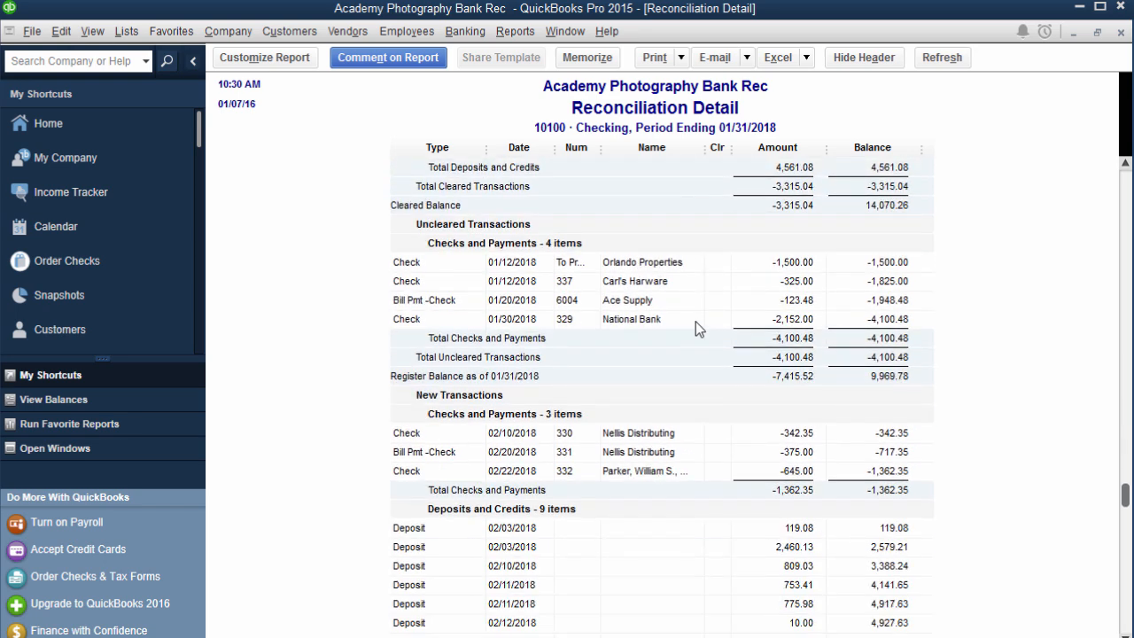
scroll(696, 369, down, 2)
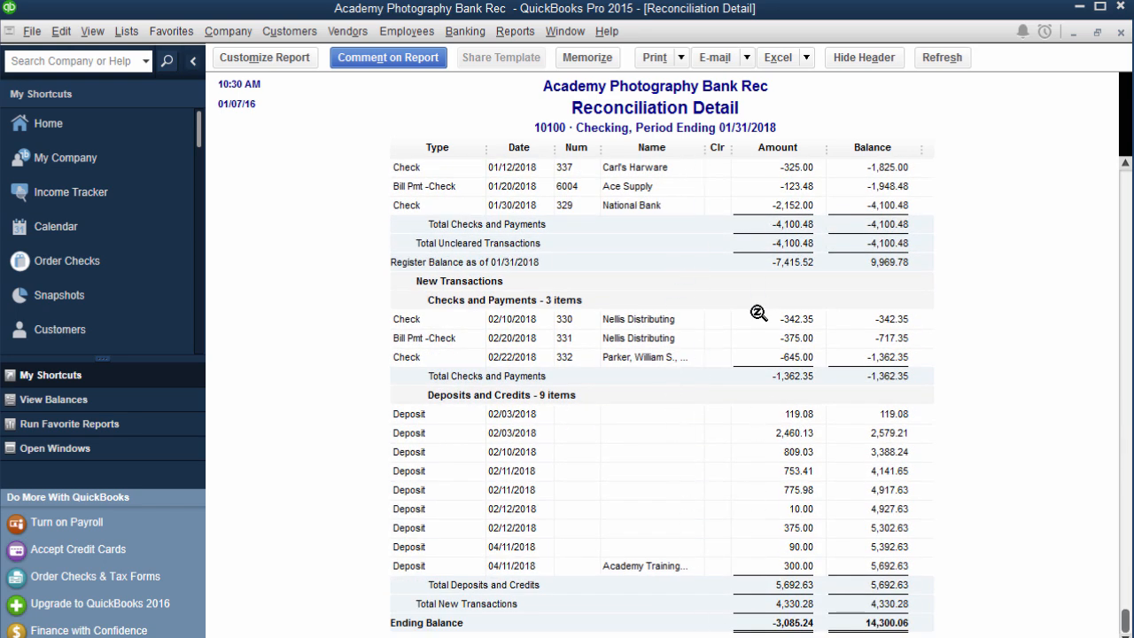
click(1121, 33)
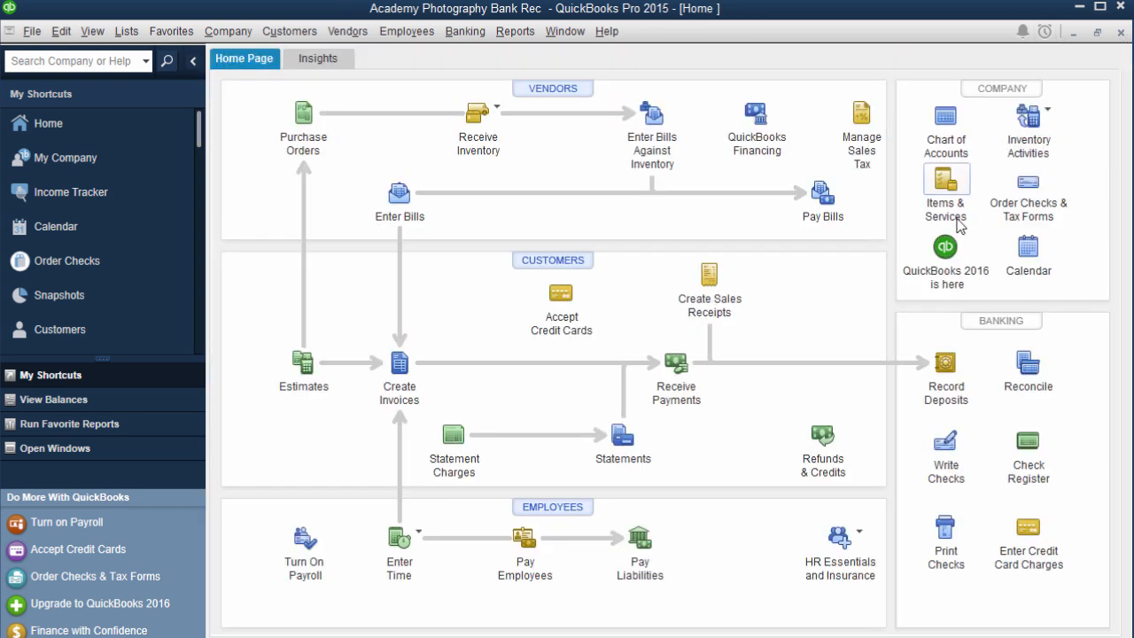